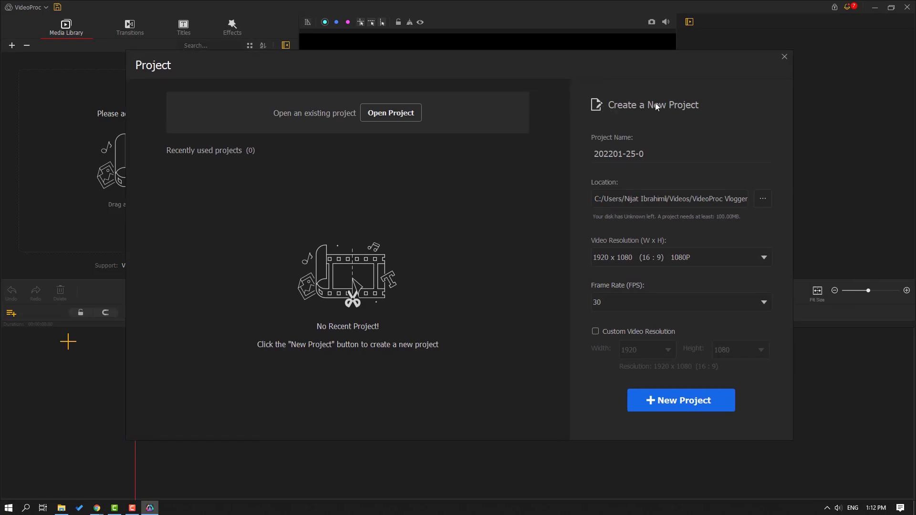
Name the new project with the creator's full name and set its location to a new Desktop folder called VideoProc.
{"action": "left_click_drag", "start_coordinate": [594, 154], "coordinate": [608, 154]}
{"action": "type", "text": "Nijat Ibrahimli"}
{"action": "left_click", "coordinate": [763, 200]}
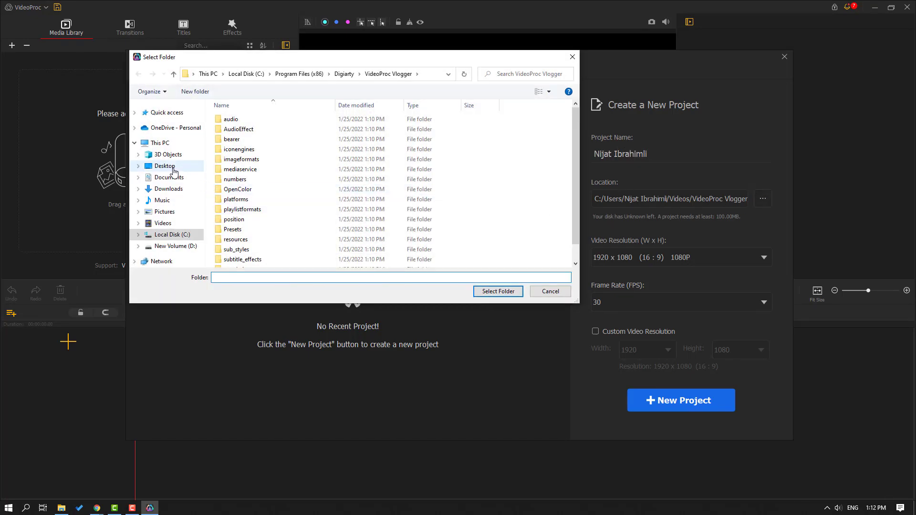
{"action": "left_click", "coordinate": [165, 165]}
{"action": "left_click", "coordinate": [185, 93]}
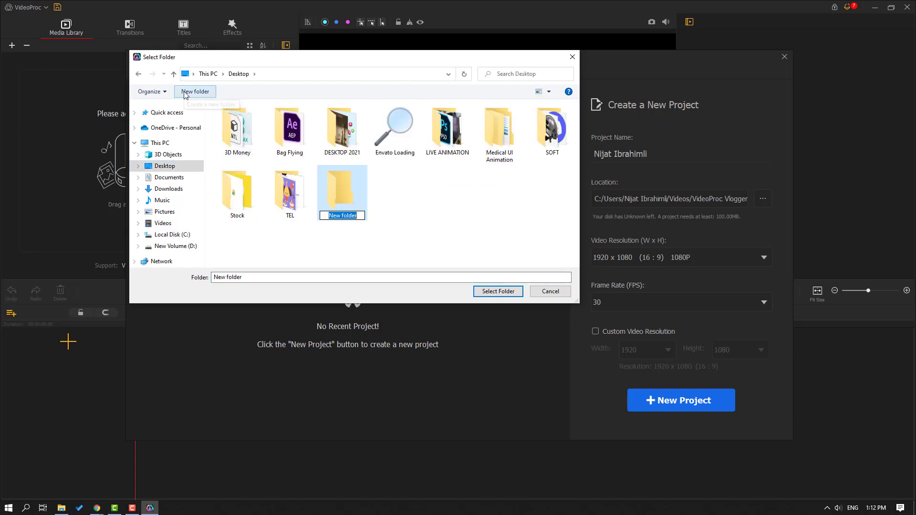
{"action": "type", "text": "VideoProc"}
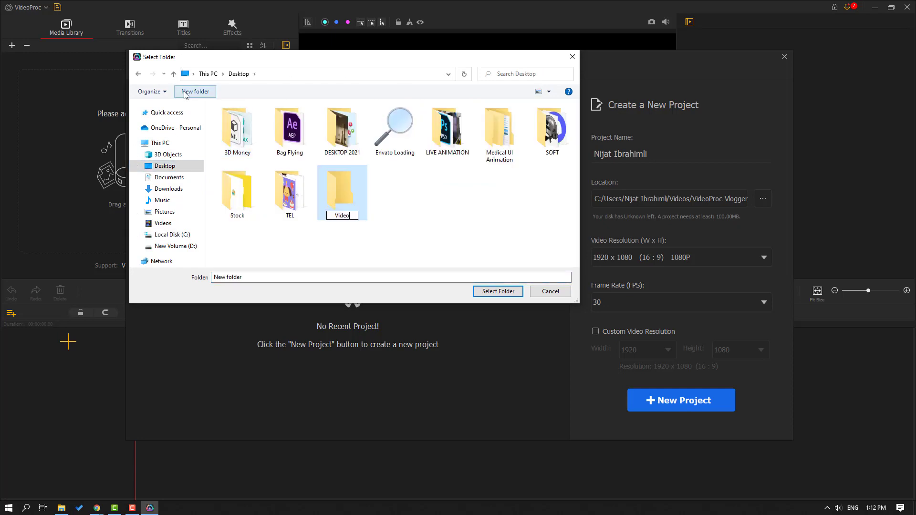
{"action": "left_click", "coordinate": [458, 222]}
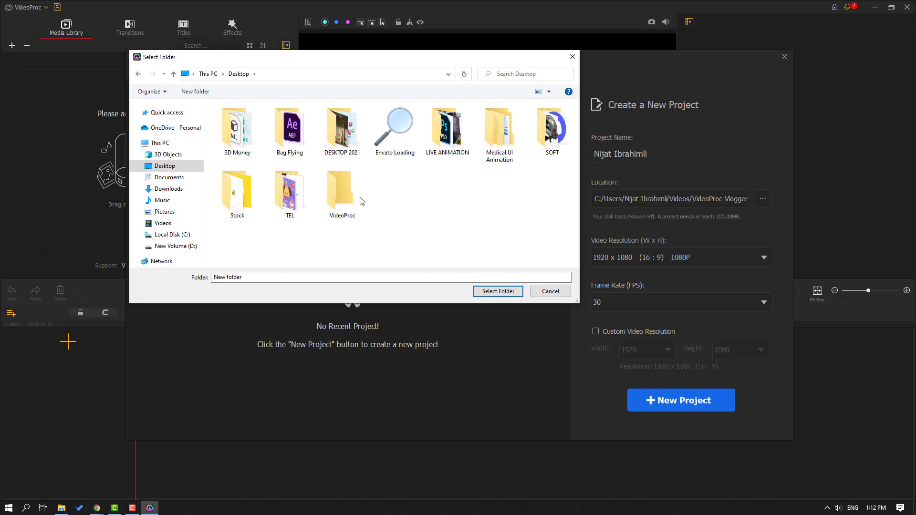
{"action": "double_click", "coordinate": [342, 191]}
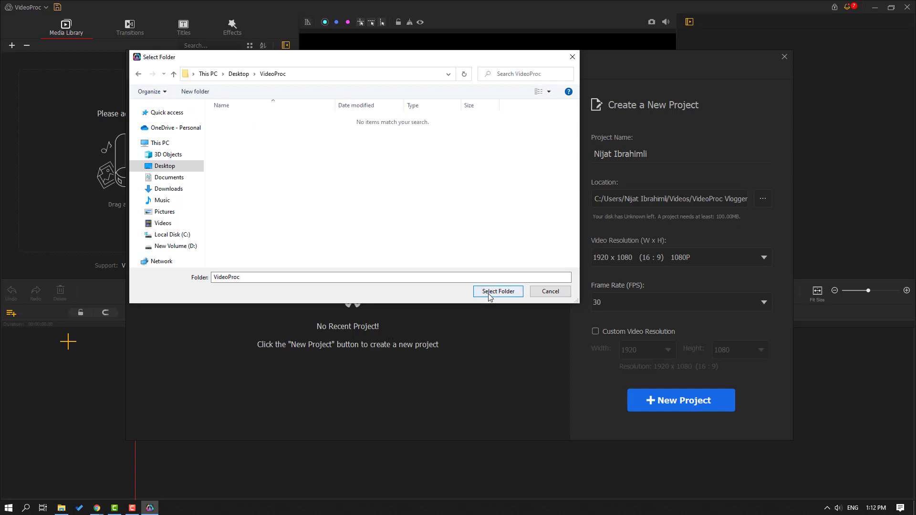
{"action": "left_click", "coordinate": [488, 298]}
Set the project to 1920 x 1080 (16 : 9) 1080P at 25 fps and enable Custom Video Resolution.
{"action": "left_click", "coordinate": [655, 260]}
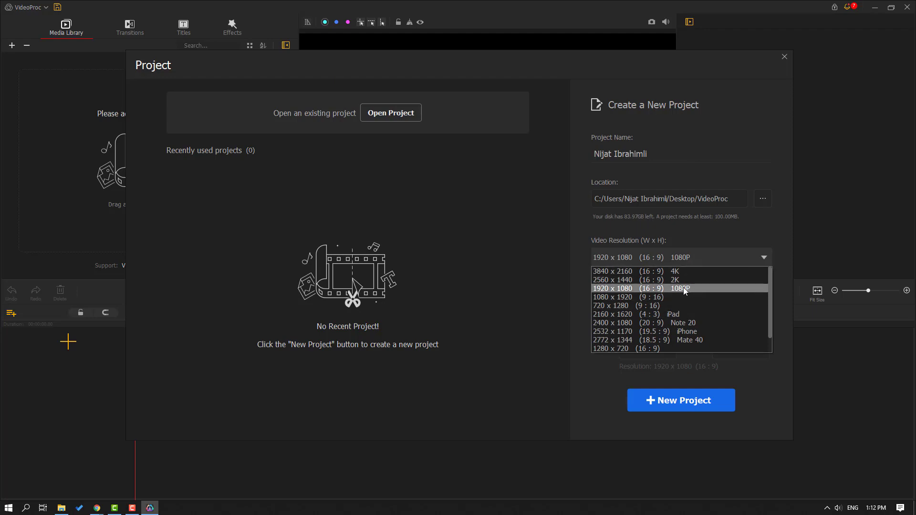
{"action": "left_click", "coordinate": [659, 289]}
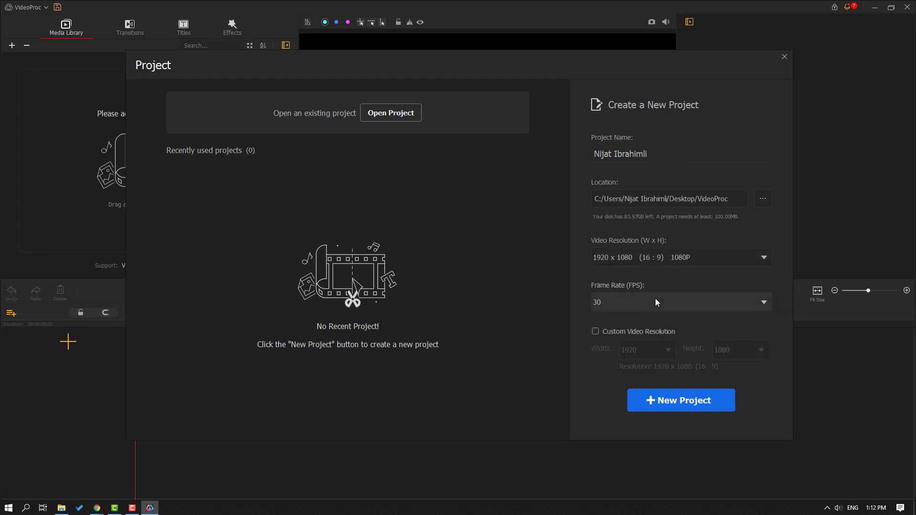
{"action": "left_click", "coordinate": [763, 302]}
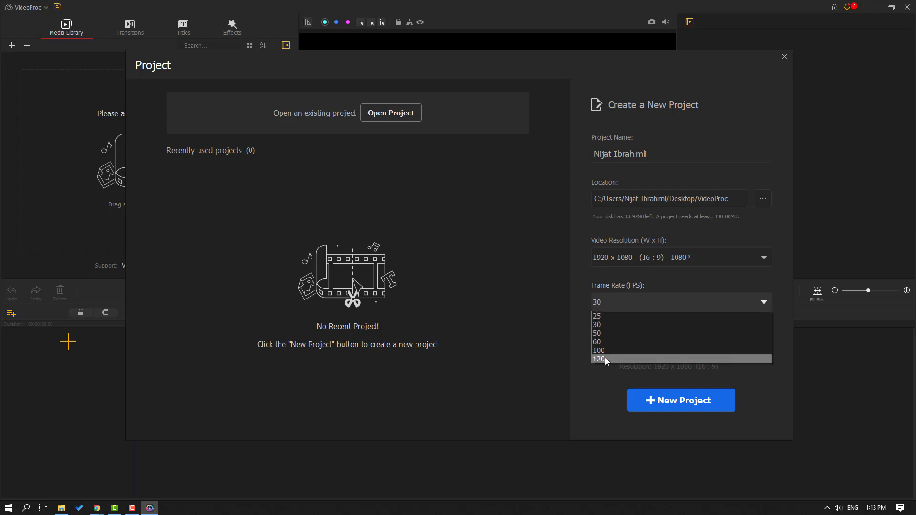
{"action": "left_click", "coordinate": [603, 316]}
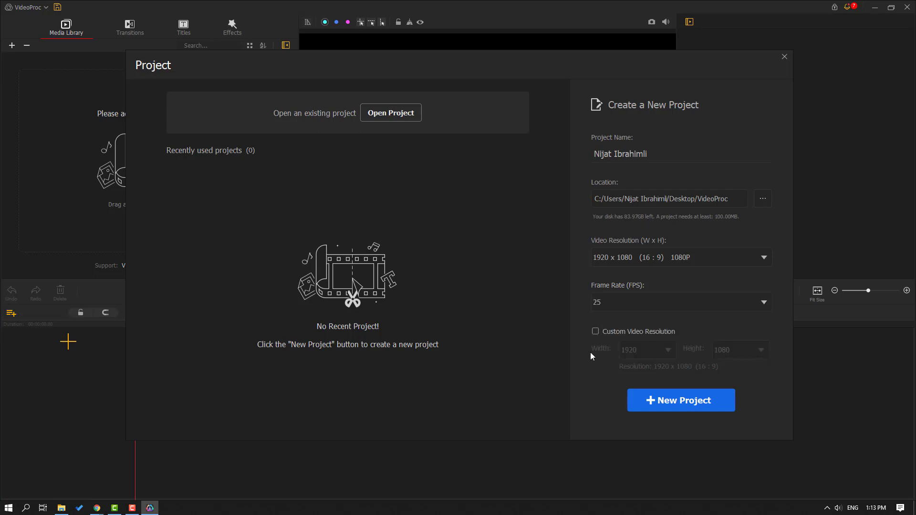
{"action": "left_click", "coordinate": [595, 332]}
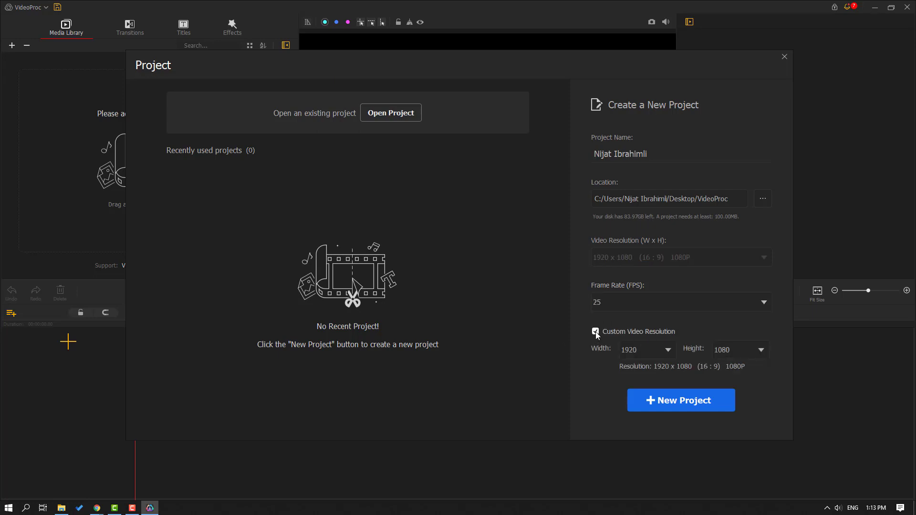
{"action": "left_click", "coordinate": [670, 354]}
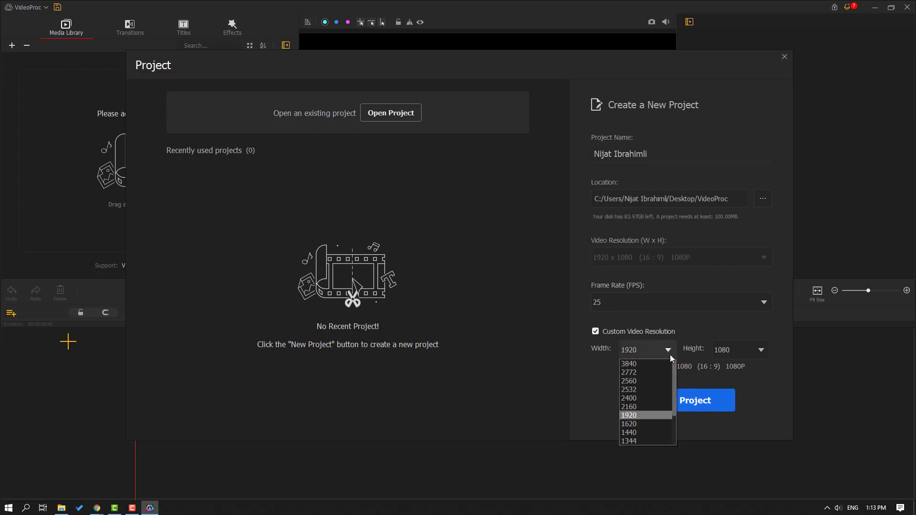
{"action": "left_click", "coordinate": [669, 354]}
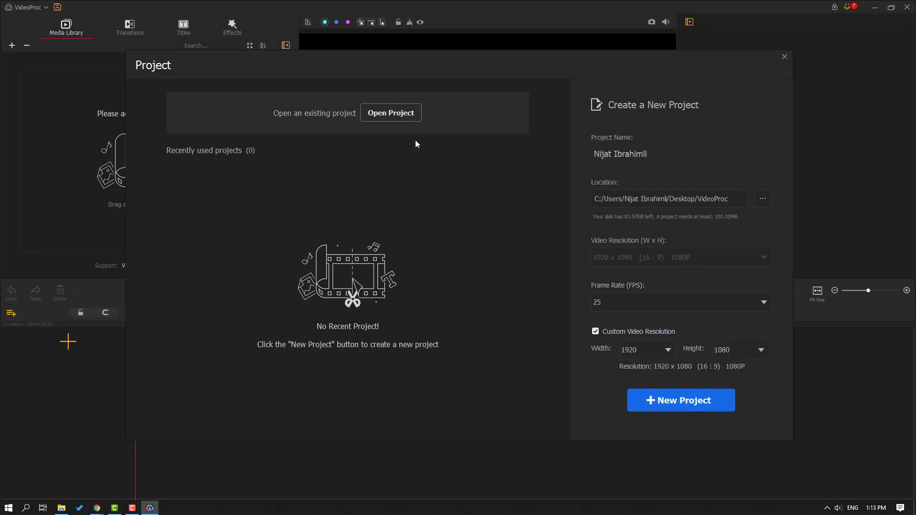
Create the new project with the chosen settings.
{"action": "left_click", "coordinate": [389, 113]}
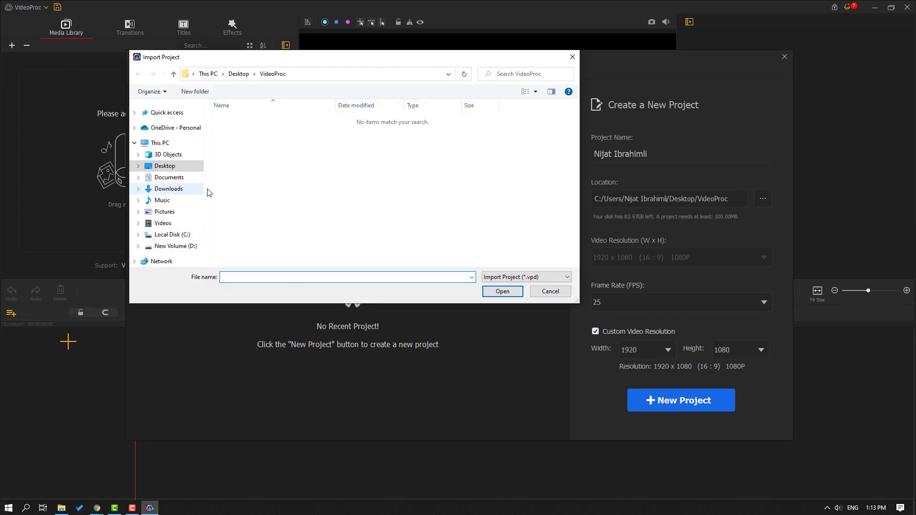
{"action": "left_click", "coordinate": [544, 292]}
{"action": "left_click", "coordinate": [676, 405]}
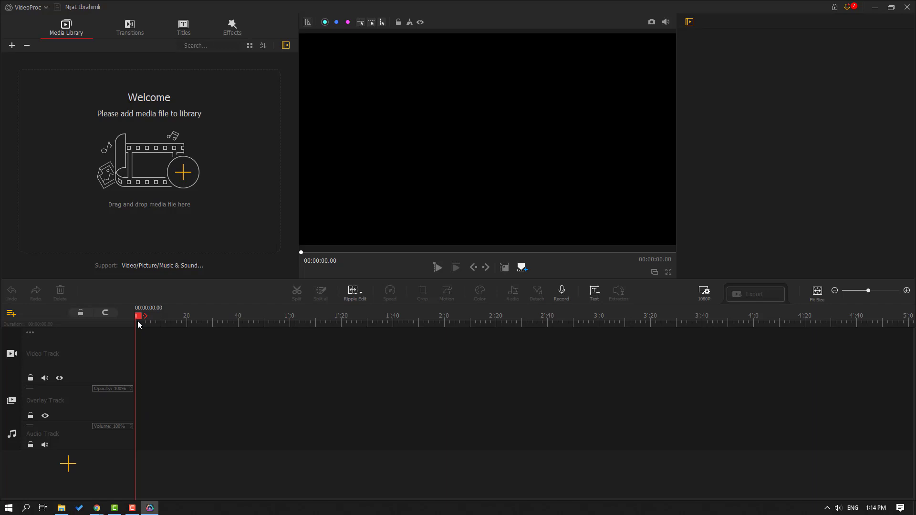
Import the Counting Money (6), Man scrolling smartphone and surfing social network 3, and Tea Breakfast With Chocolate And Pouring Tea Into A Cup videos.
{"action": "left_click", "coordinate": [185, 174]}
{"action": "scroll", "coordinate": [347, 195], "scroll_direction": "down", "scroll_amount": 1}
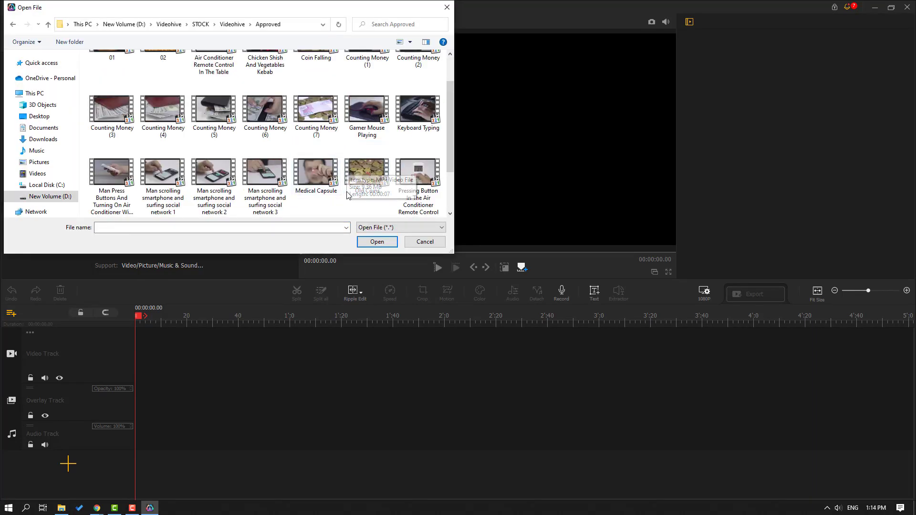
{"action": "left_click", "coordinate": [265, 176]}
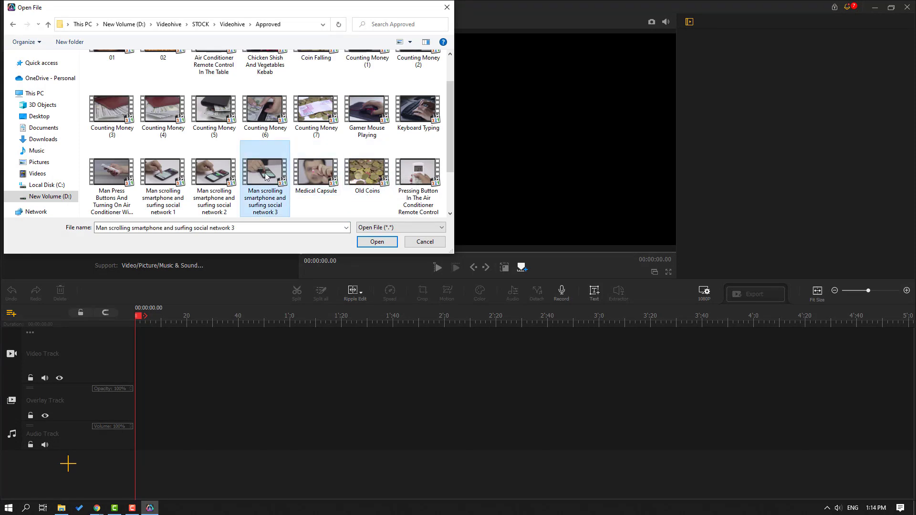
{"action": "scroll", "coordinate": [162, 182], "scroll_direction": "up", "scroll_amount": 1}
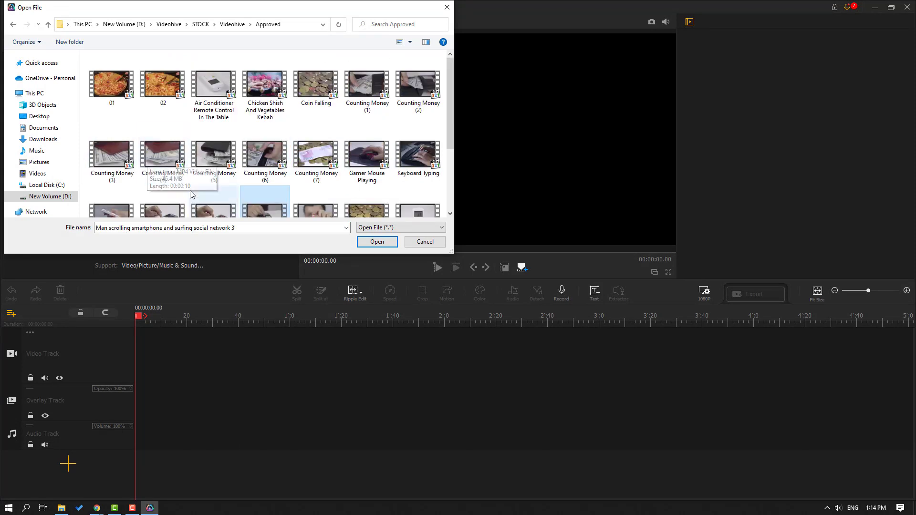
{"action": "left_click", "coordinate": [254, 150], "text": "ctrl"}
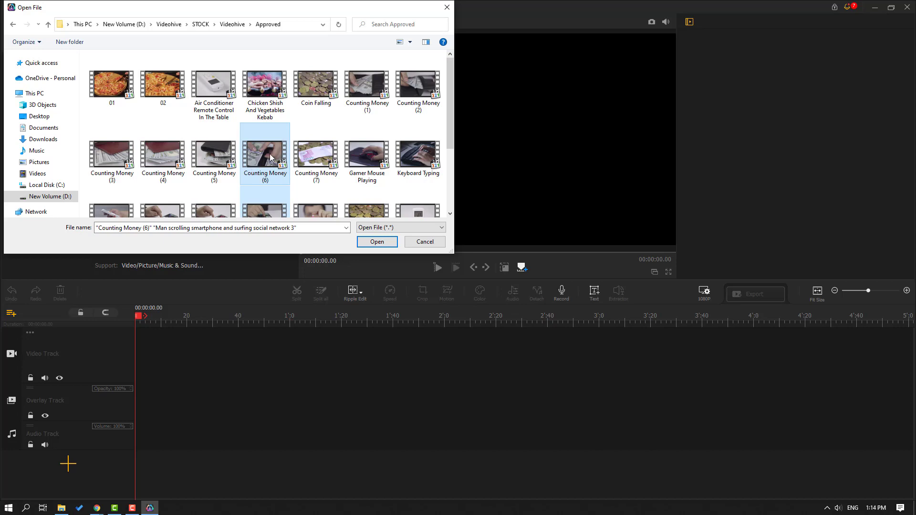
{"action": "scroll", "coordinate": [306, 167], "scroll_direction": "down", "scroll_amount": 1}
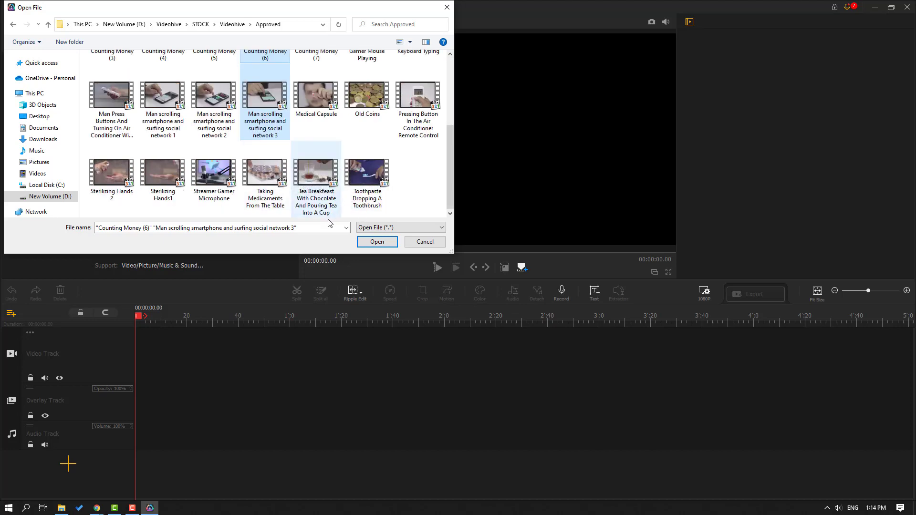
{"action": "left_click", "coordinate": [321, 175], "text": "ctrl"}
{"action": "left_click", "coordinate": [377, 242]}
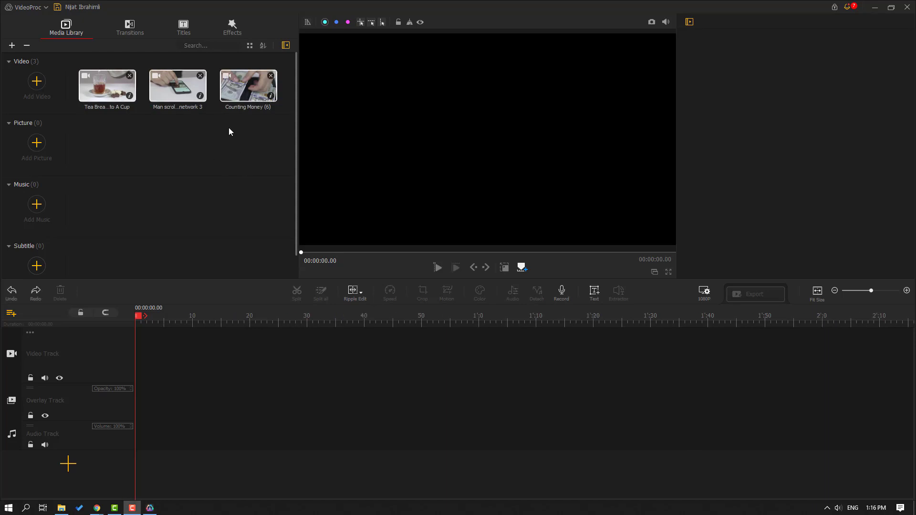
Place all three imported videos at the start of the video track and preview the opening of the sequence.
{"action": "left_click", "coordinate": [263, 134]}
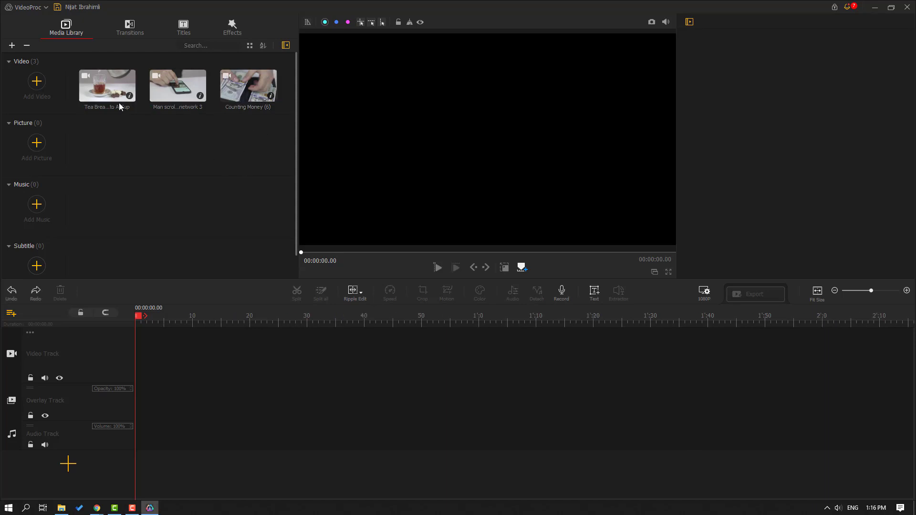
{"action": "left_click_drag", "start_coordinate": [266, 149], "coordinate": [142, 354]}
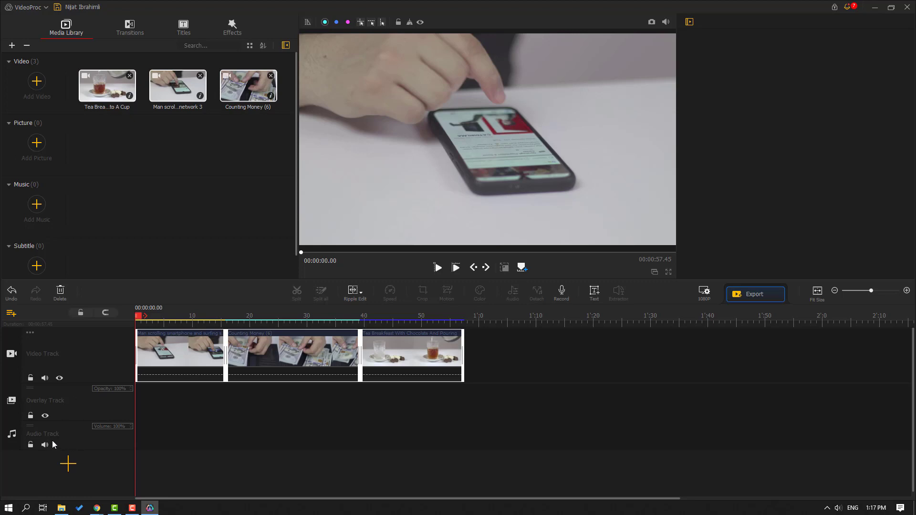
{"action": "left_click", "coordinate": [438, 268]}
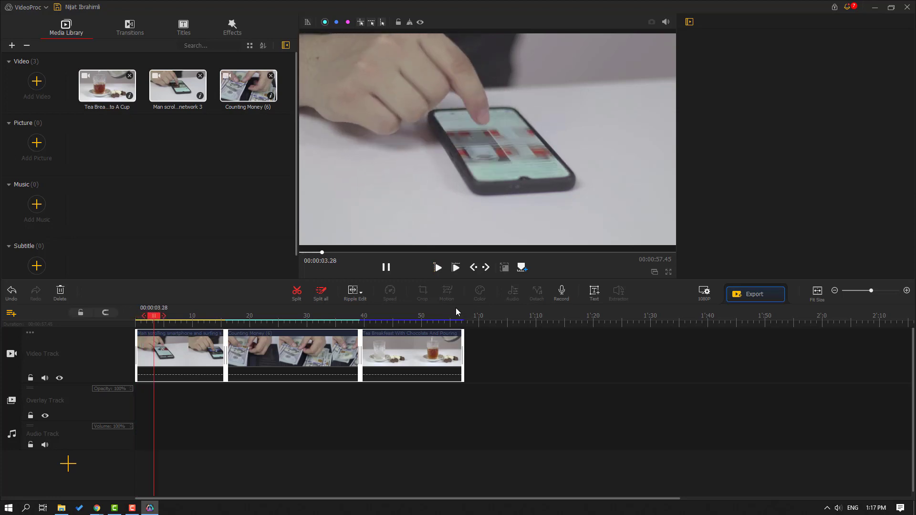
{"action": "left_click", "coordinate": [140, 317]}
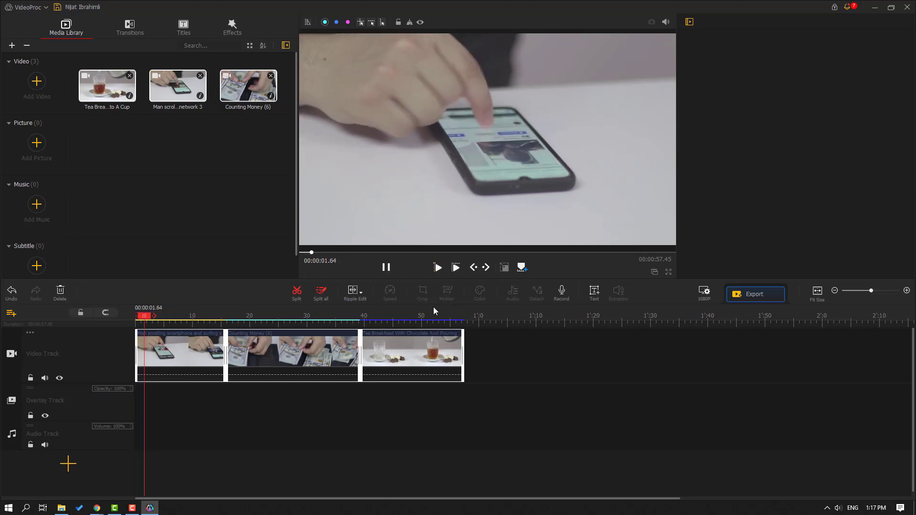
{"action": "left_click", "coordinate": [386, 267]}
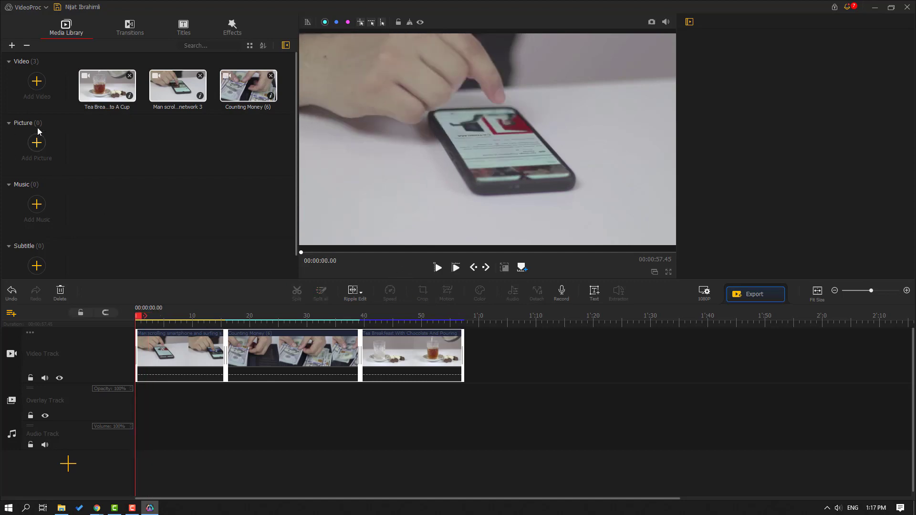
Import the pictures Adventure Time MBO 1, rick and mutant3 from the 3D PORTFOLIO folder into the media library.
{"action": "scroll", "coordinate": [31, 229], "scroll_direction": "down", "scroll_amount": 1}
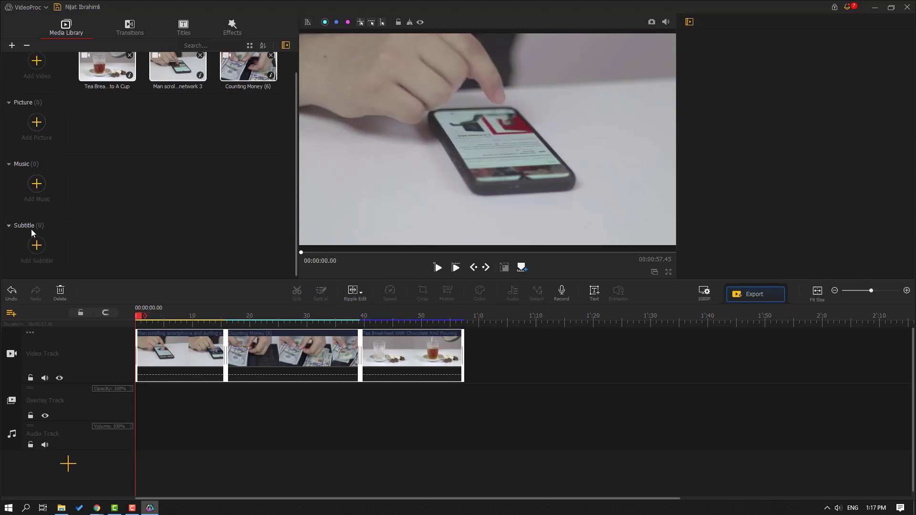
{"action": "scroll", "coordinate": [33, 228], "scroll_direction": "up", "scroll_amount": 1}
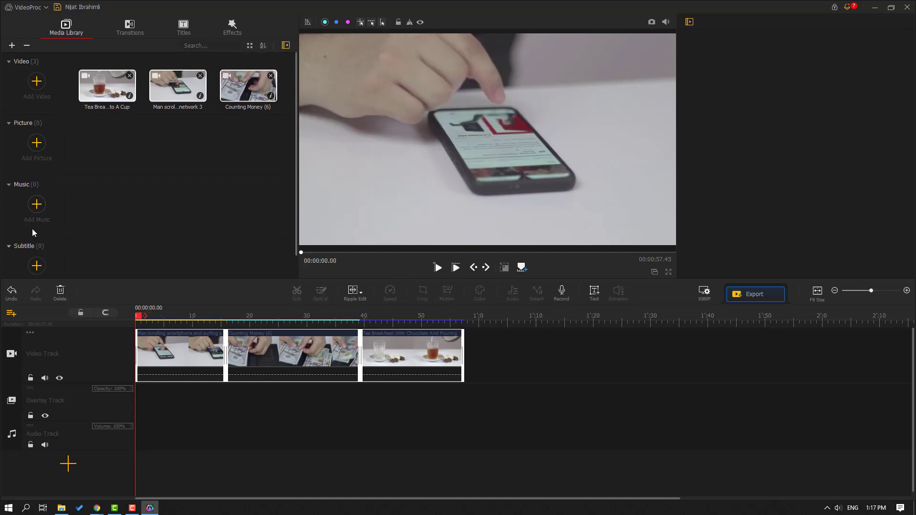
{"action": "left_click", "coordinate": [38, 144]}
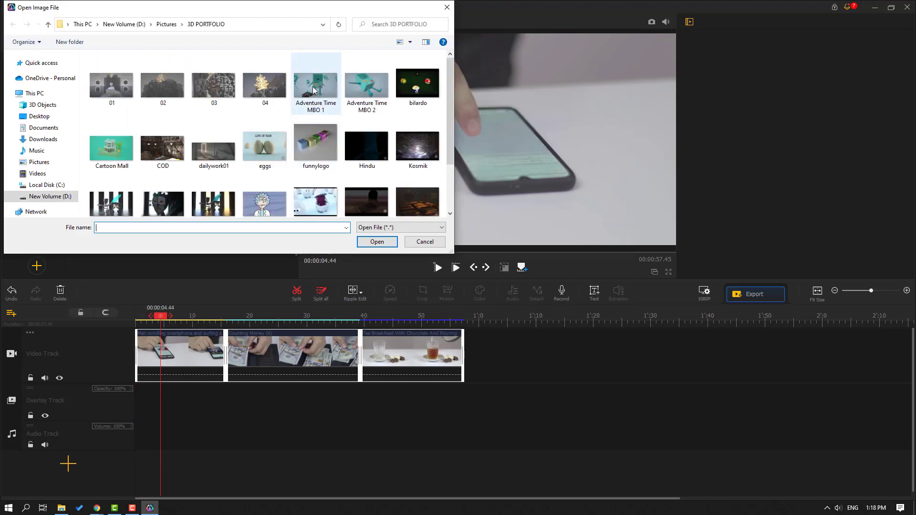
{"action": "left_click", "coordinate": [317, 86]}
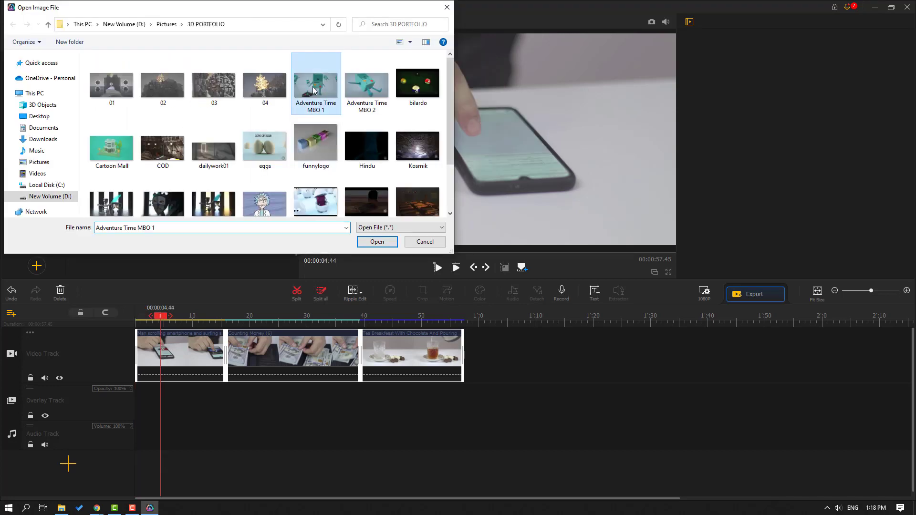
{"action": "scroll", "coordinate": [347, 154], "scroll_direction": "down", "scroll_amount": 2}
{"action": "left_click", "coordinate": [264, 140], "text": "ctrl"}
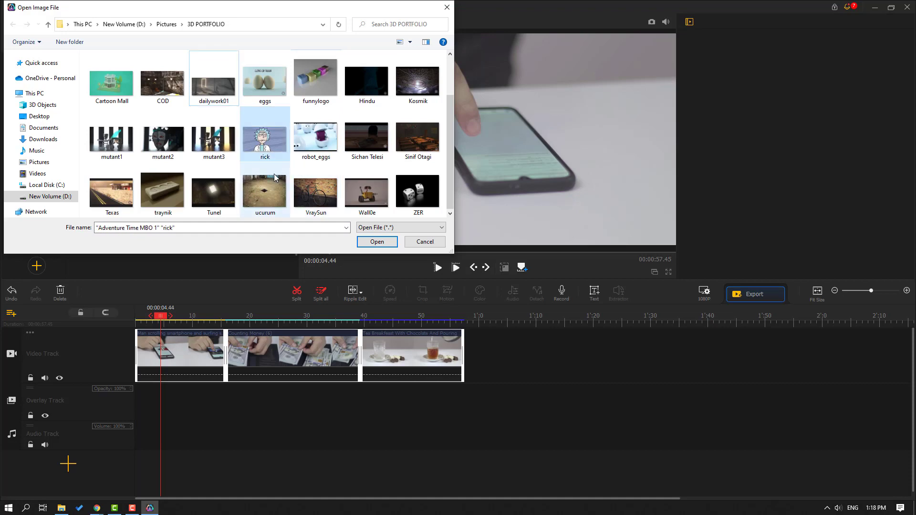
{"action": "left_click", "coordinate": [217, 148], "text": "ctrl"}
{"action": "left_click", "coordinate": [372, 242]}
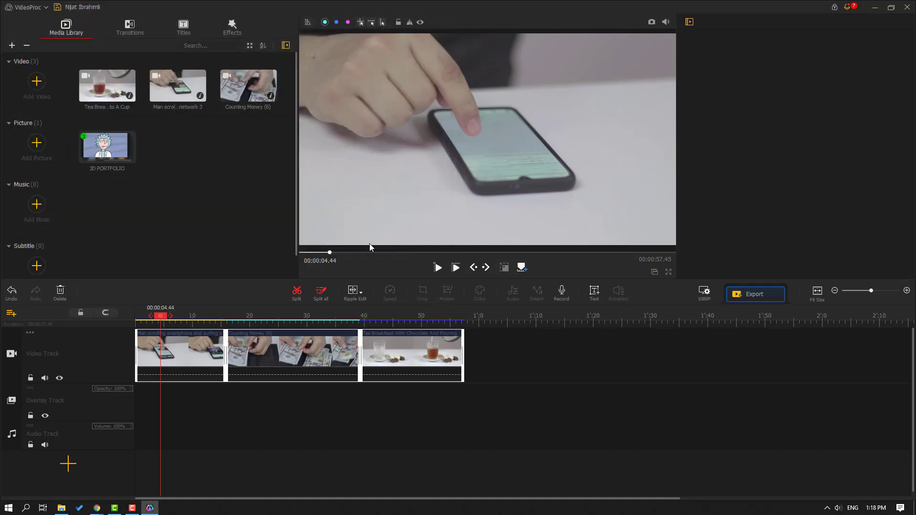
Place the three 3D PORTFOLIO pictures after the last video on the video track, preview them, and return to the main media library.
{"action": "double_click", "coordinate": [98, 147]}
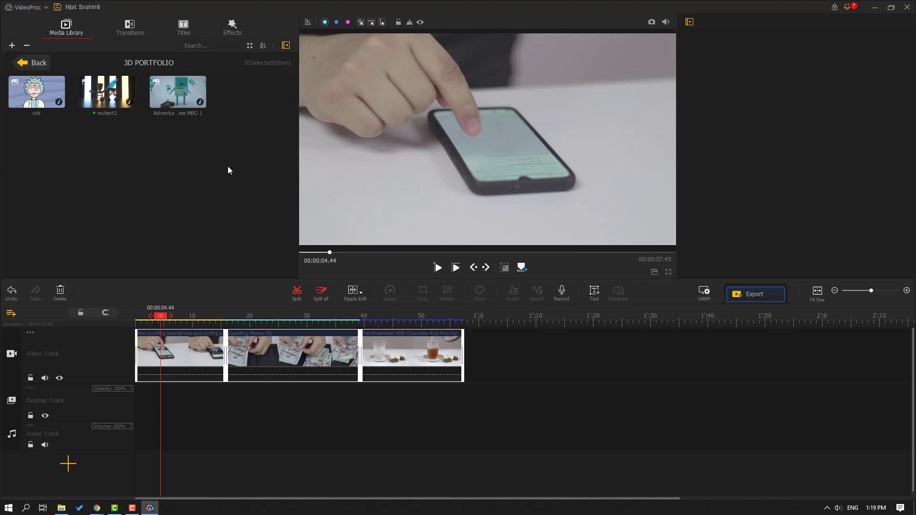
{"action": "left_click_drag", "start_coordinate": [227, 166], "coordinate": [500, 355]}
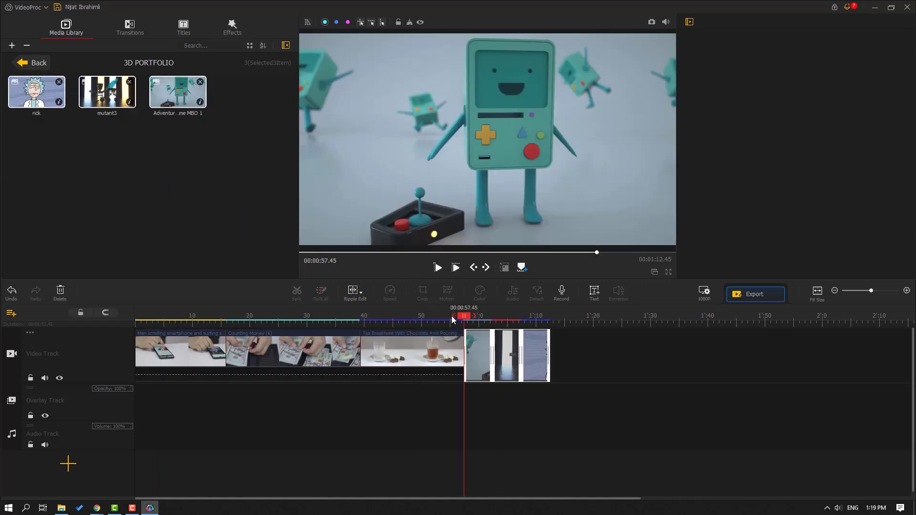
{"action": "left_click_drag", "start_coordinate": [453, 320], "coordinate": [514, 318]}
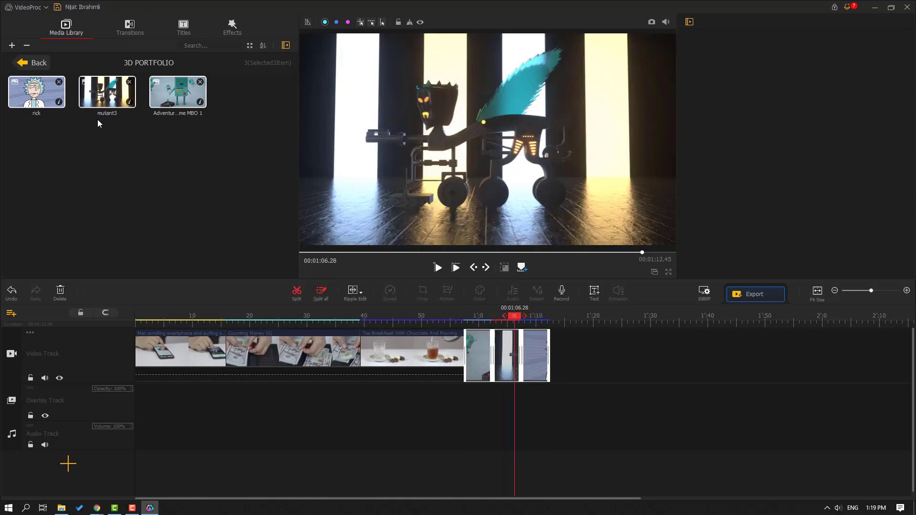
{"action": "left_click", "coordinate": [28, 67]}
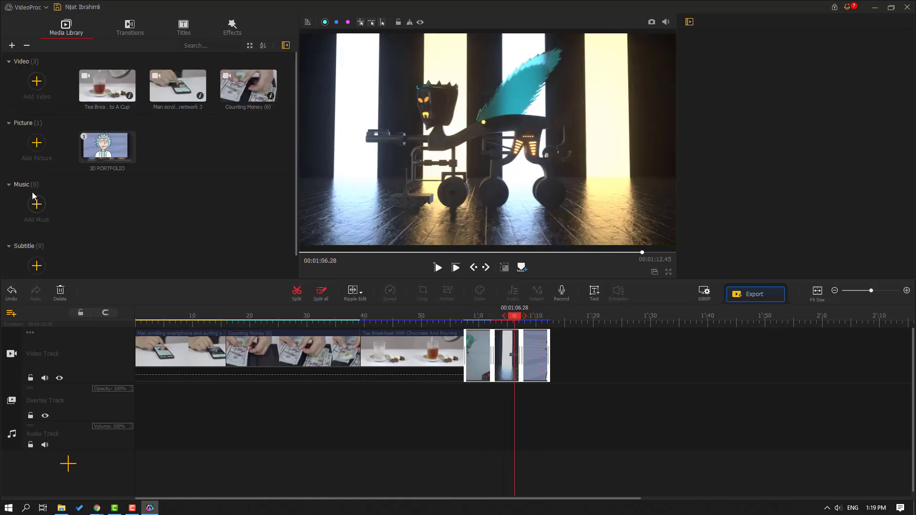
Import the King Porter Stomp track from the Musics folder into the media library.
{"action": "left_click", "coordinate": [37, 206]}
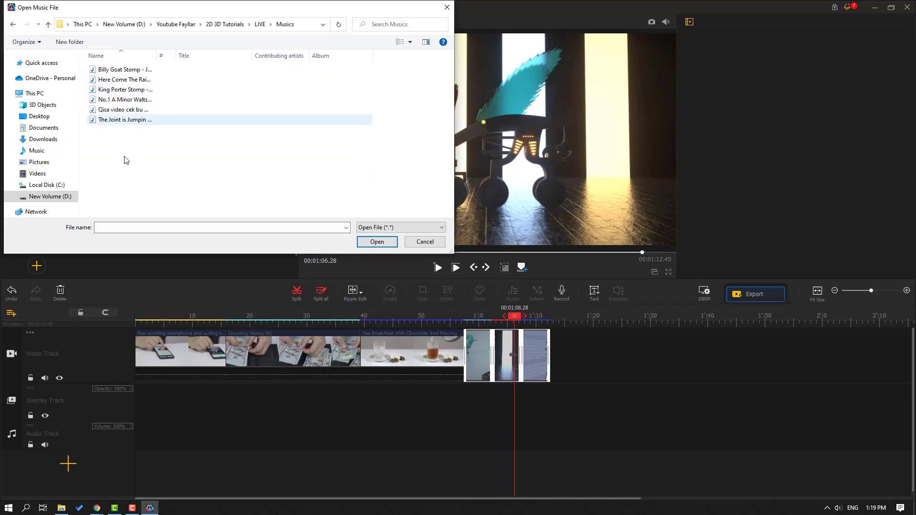
{"action": "left_click", "coordinate": [109, 90]}
{"action": "left_click", "coordinate": [386, 244]}
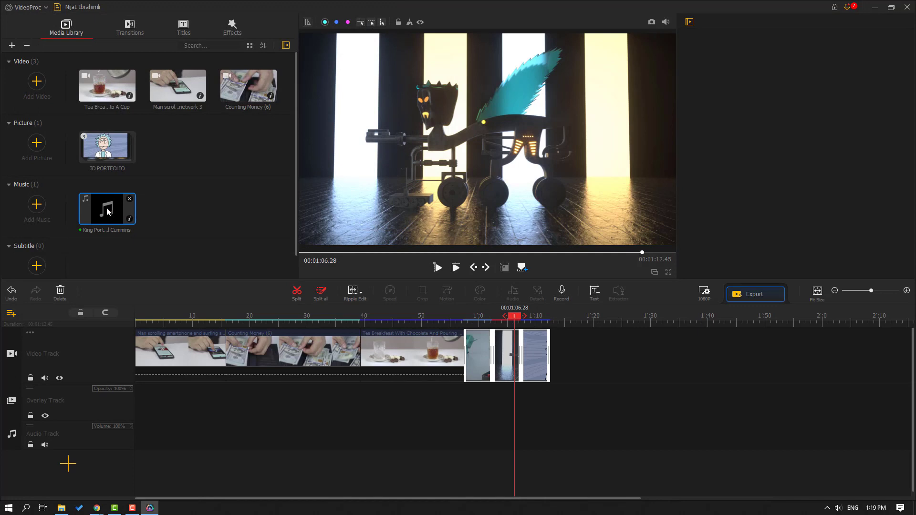
Place the King Porter Stomp music at the start of the audio track and preview the opening of the sequence.
{"action": "left_click_drag", "start_coordinate": [107, 212], "coordinate": [134, 440]}
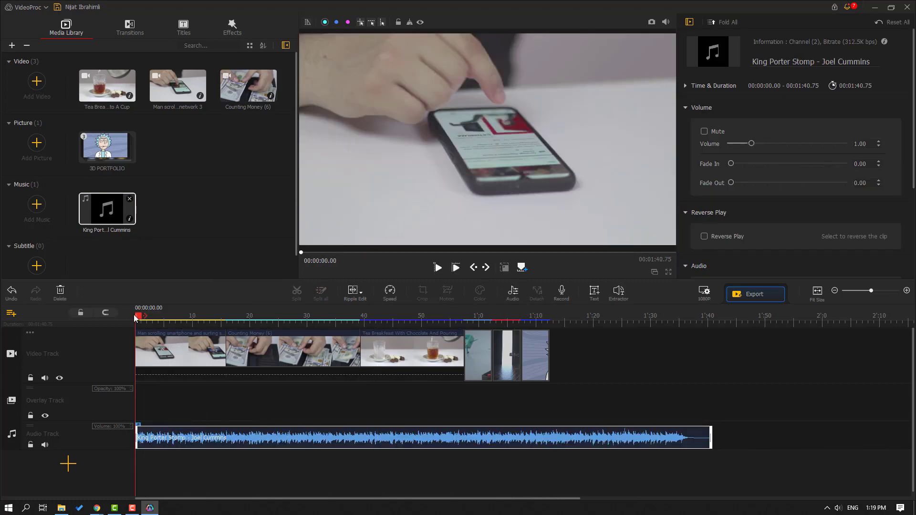
{"action": "left_click", "coordinate": [438, 268]}
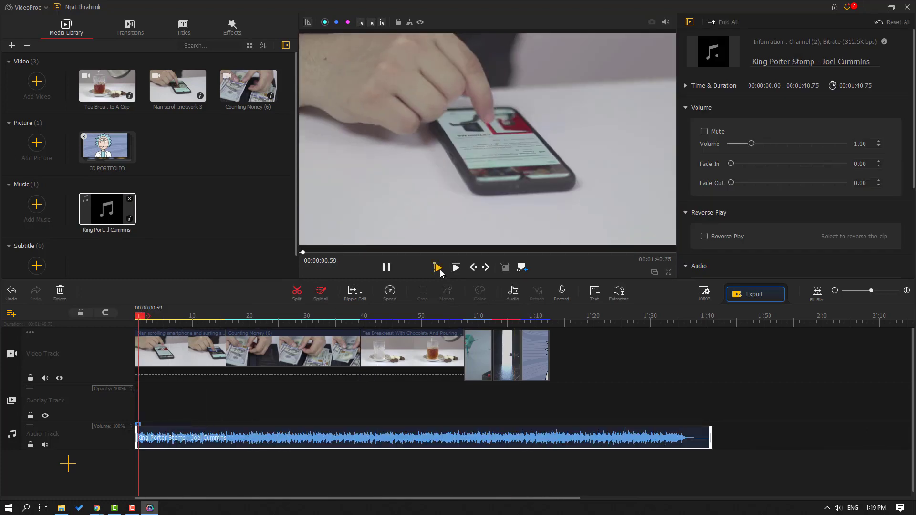
{"action": "left_click", "coordinate": [386, 268]}
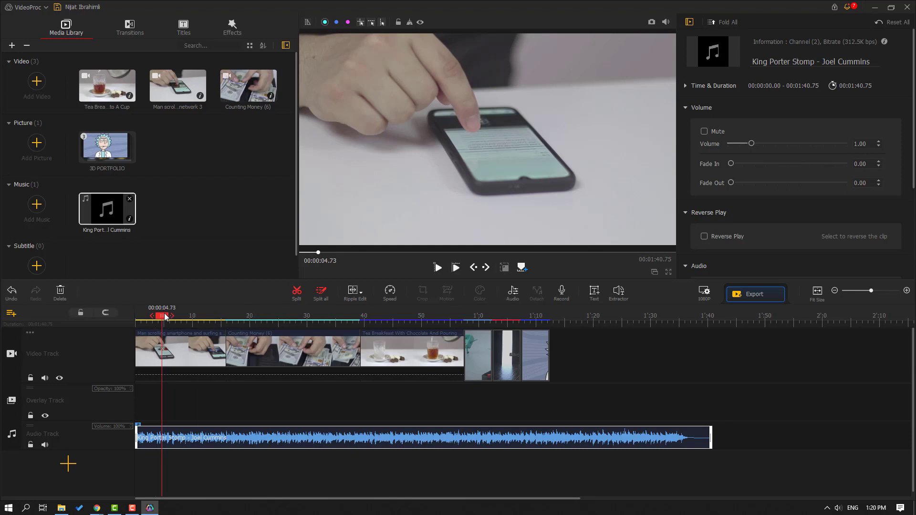
Split the Man scrolling smartphone clip on the video track at 00:00:06.08 and 00:00:10.60.
{"action": "left_click", "coordinate": [169, 353]}
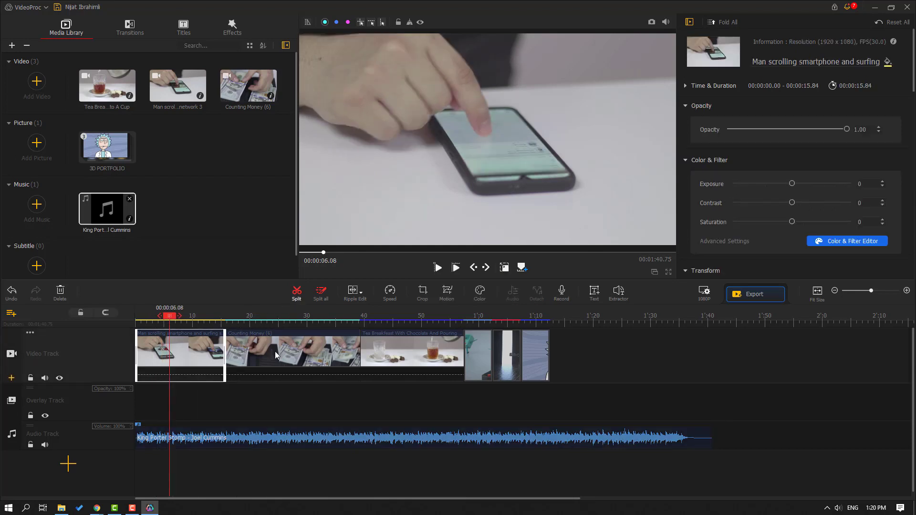
{"action": "left_click", "coordinate": [295, 292]}
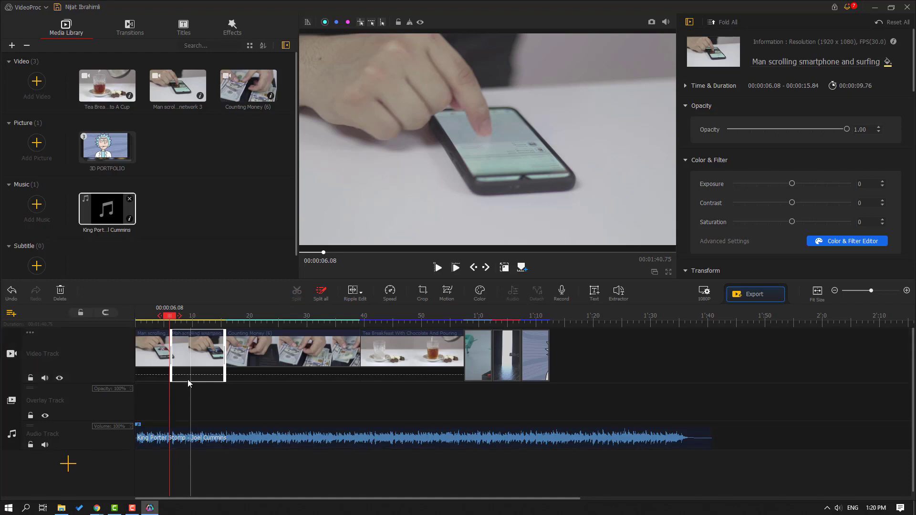
{"action": "left_click_drag", "start_coordinate": [169, 318], "coordinate": [195, 316]}
{"action": "left_click", "coordinate": [296, 292]}
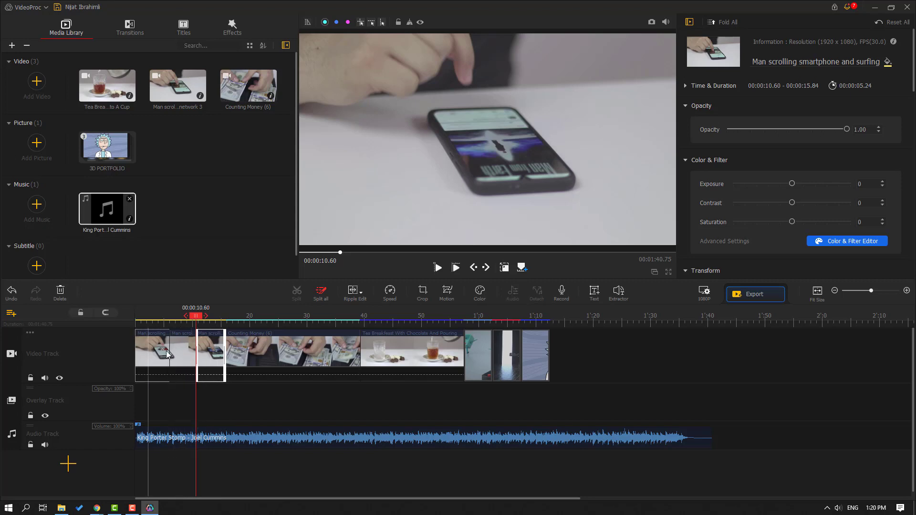
Delete the middle piece of the split Man scrolling smartphone clip from the video track.
{"action": "left_click", "coordinate": [183, 345]}
{"action": "left_click", "coordinate": [155, 351]}
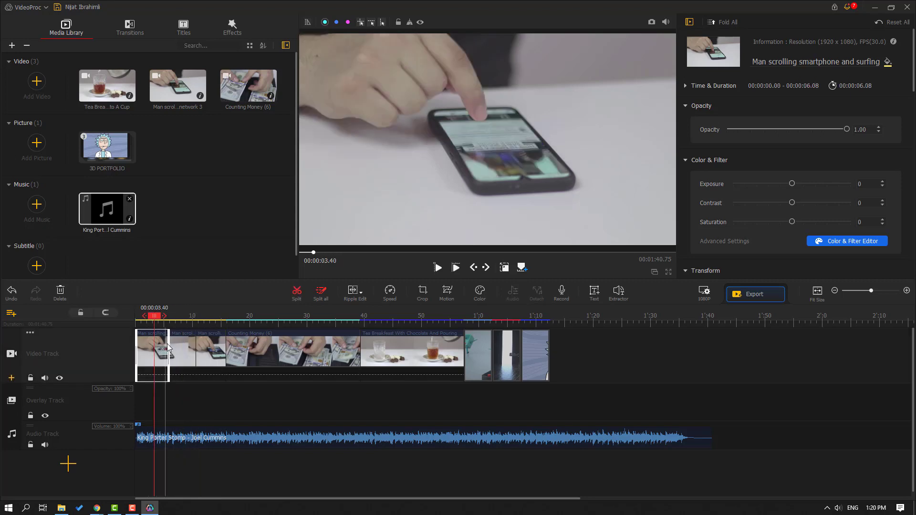
{"action": "left_click", "coordinate": [174, 355]}
{"action": "left_click", "coordinate": [199, 364]}
{"action": "left_click", "coordinate": [183, 339]}
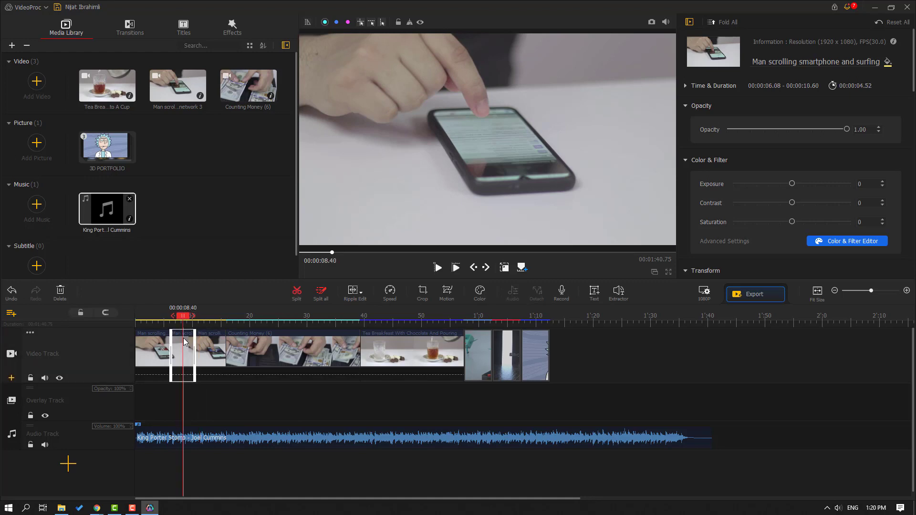
{"action": "key", "text": "Delete"}
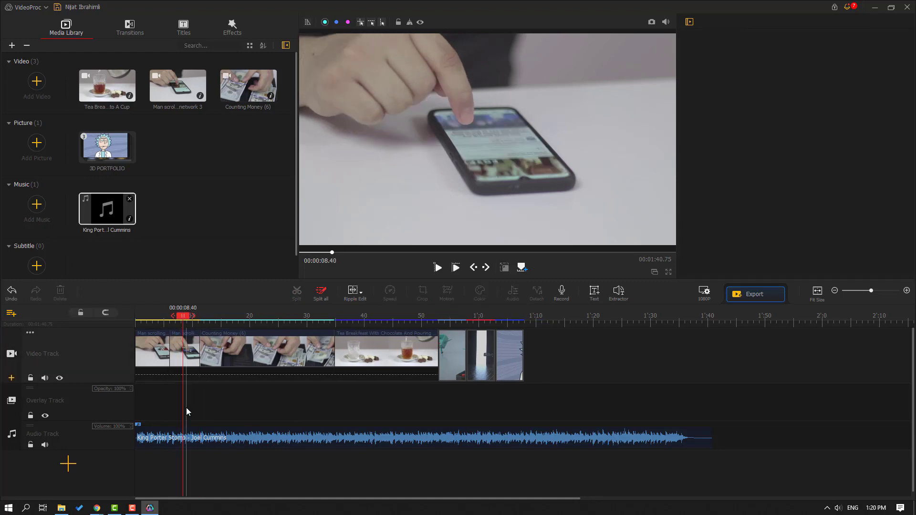
Split the Counting Money (6) clip into three pieces, with the last cut at 00:00:30.40.
{"action": "left_click", "coordinate": [174, 319]}
{"action": "left_click_drag", "start_coordinate": [174, 319], "coordinate": [309, 319]}
{"action": "left_click", "coordinate": [300, 355]}
{"action": "left_click", "coordinate": [293, 293]}
{"action": "left_click", "coordinate": [296, 293]}
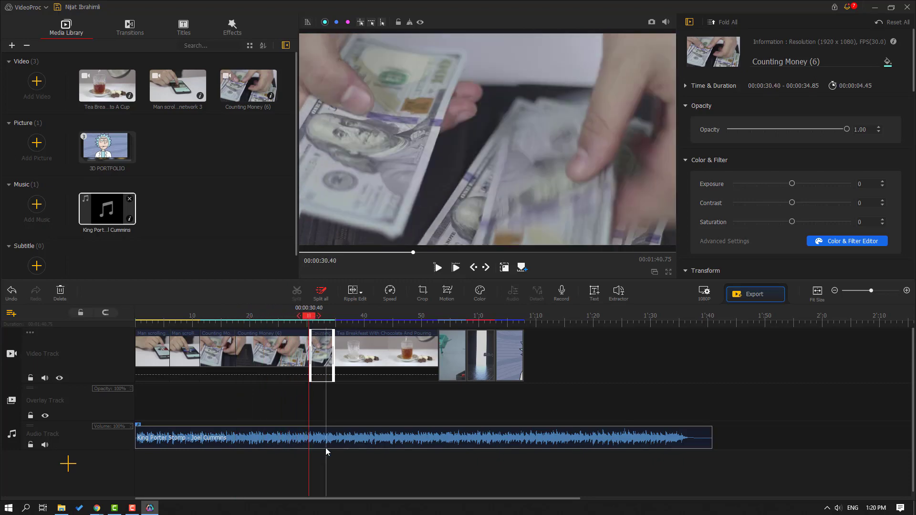
Move the middle Counting Money (6) piece to the end of the video track and scrub through the rearranged sequence.
{"action": "left_click", "coordinate": [270, 347]}
{"action": "left_click_drag", "start_coordinate": [274, 359], "coordinate": [548, 365]}
{"action": "left_click", "coordinate": [215, 319]}
{"action": "left_click_drag", "start_coordinate": [215, 318], "coordinate": [304, 353]}
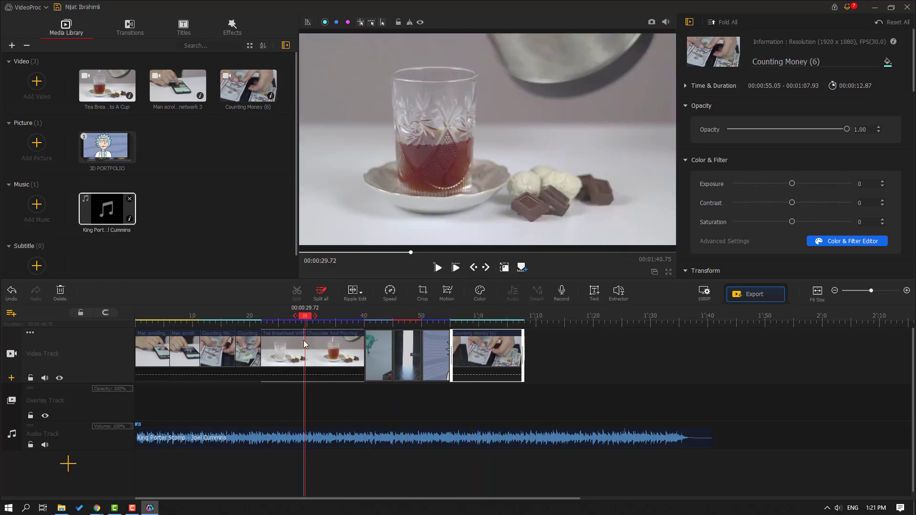
Set the Tea Breakfast clip's exposure to -23, contrast to 46 and saturation to 7.
{"action": "left_click", "coordinate": [291, 345]}
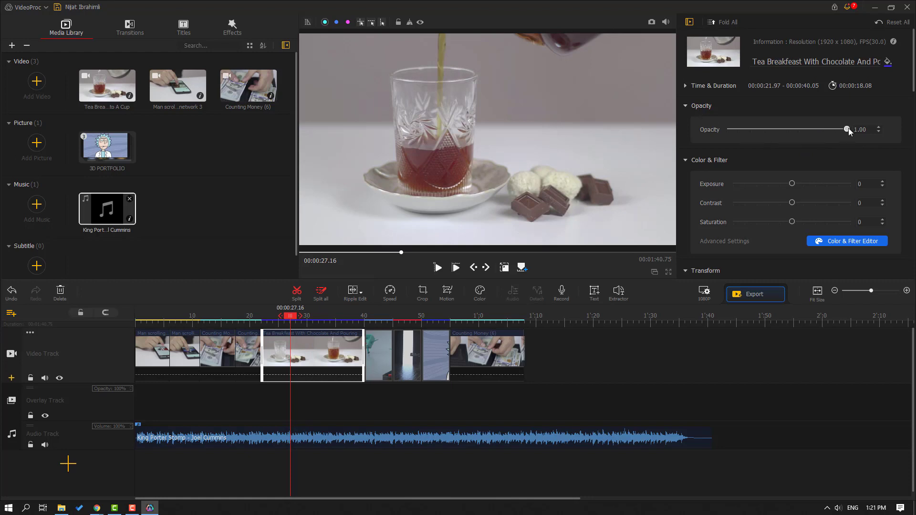
{"action": "mouse_move", "coordinate": [848, 128]}
{"action": "left_mouse_down"}
{"action": "mouse_move", "coordinate": [747, 132]}
{"action": "mouse_move", "coordinate": [859, 131]}
{"action": "left_mouse_up"}
{"action": "scroll", "coordinate": [732, 183], "scroll_direction": "down", "scroll_amount": 1}
{"action": "left_click_drag", "start_coordinate": [791, 155], "coordinate": [818, 174]}
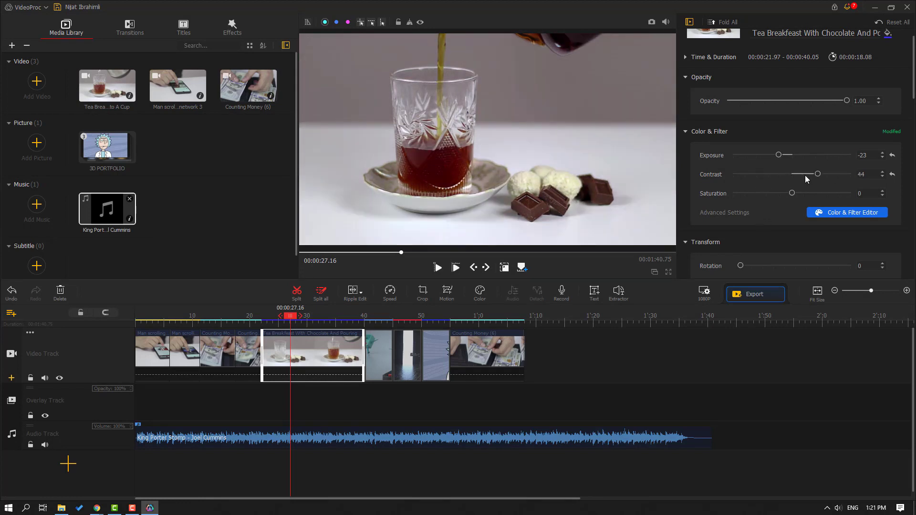
{"action": "mouse_move", "coordinate": [817, 174]}
{"action": "left_mouse_down"}
{"action": "mouse_move", "coordinate": [759, 175]}
{"action": "mouse_move", "coordinate": [820, 176]}
{"action": "left_mouse_up"}
{"action": "left_click_drag", "start_coordinate": [791, 191], "coordinate": [797, 190]}
Try rotating and rescaling the Tea Breakfast clip, keeping its rotation at 0 and scale at 1.00.
{"action": "scroll", "coordinate": [711, 179], "scroll_direction": "down", "scroll_amount": 3}
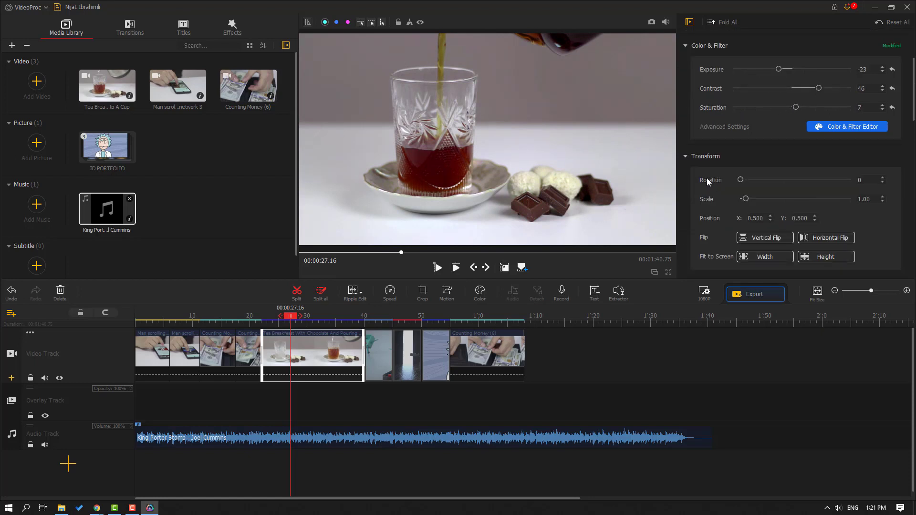
{"action": "scroll", "coordinate": [708, 180], "scroll_direction": "down", "scroll_amount": 1}
{"action": "left_click_drag", "start_coordinate": [743, 150], "coordinate": [833, 151]}
{"action": "key", "text": "ctrl+z"}
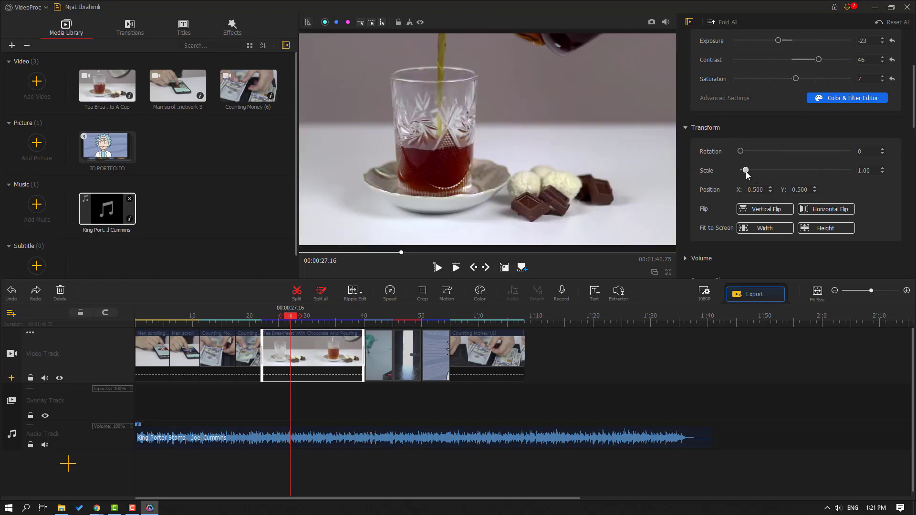
{"action": "mouse_move", "coordinate": [745, 172]}
{"action": "left_mouse_down"}
{"action": "mouse_move", "coordinate": [777, 171]}
{"action": "mouse_move", "coordinate": [745, 171]}
{"action": "left_mouse_up"}
{"action": "scroll", "coordinate": [712, 205], "scroll_direction": "down", "scroll_amount": 1}
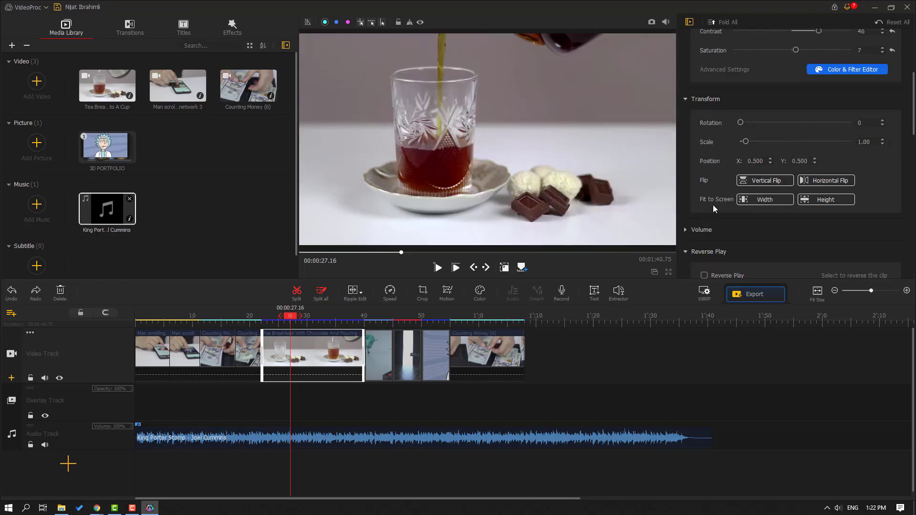
Try the horizontal and vertical flips on the Tea Breakfast clip and turn both off again.
{"action": "left_click", "coordinate": [850, 186]}
{"action": "key", "text": "ctrl+z"}
{"action": "left_click", "coordinate": [819, 181]}
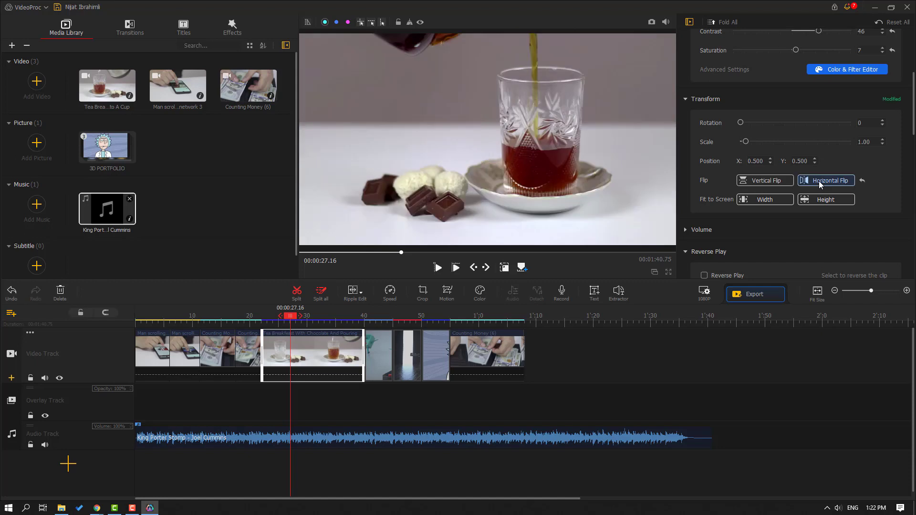
{"action": "left_click", "coordinate": [818, 180]}
{"action": "left_click", "coordinate": [819, 180]}
{"action": "left_click", "coordinate": [825, 179]}
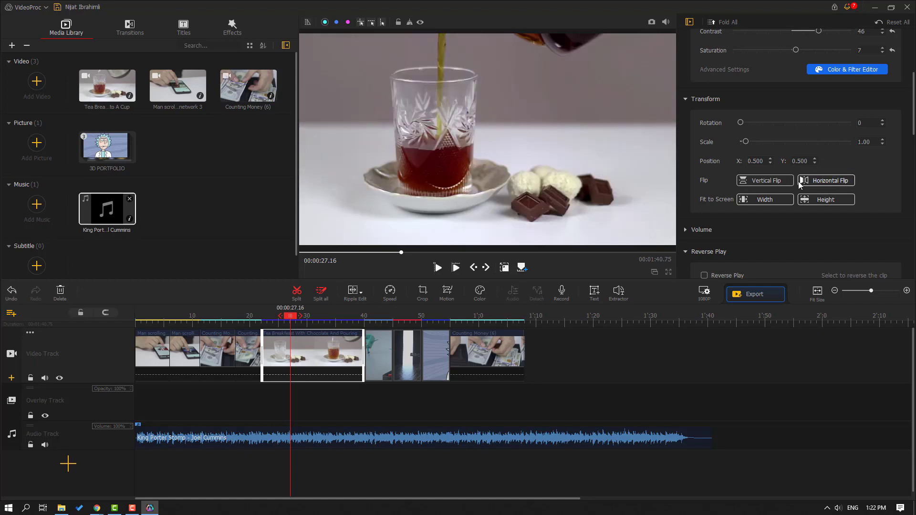
{"action": "left_click", "coordinate": [764, 181]}
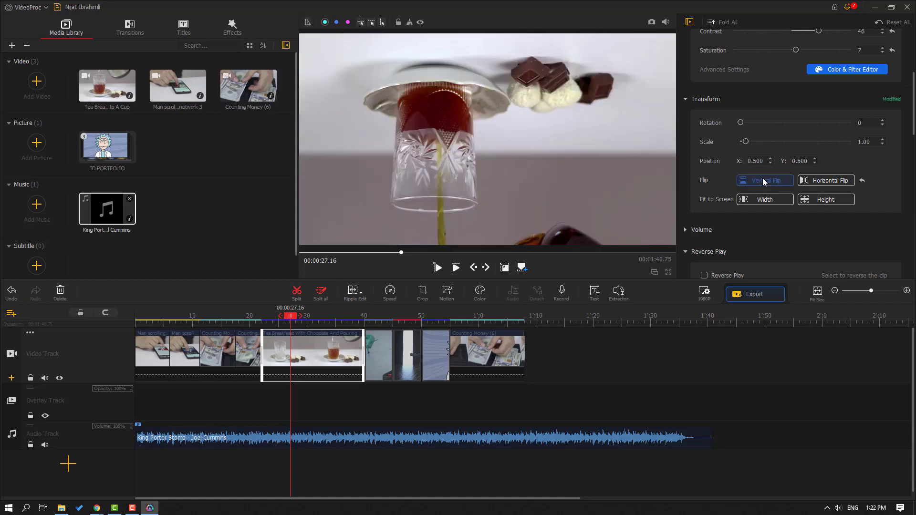
{"action": "left_click", "coordinate": [763, 181]}
{"action": "left_click", "coordinate": [765, 180]}
{"action": "left_click", "coordinate": [765, 179]}
Set the Tea Breakfast clip's linear play speed to 1/4 and preview the slowed pouring shot.
{"action": "scroll", "coordinate": [689, 202], "scroll_direction": "down", "scroll_amount": 2}
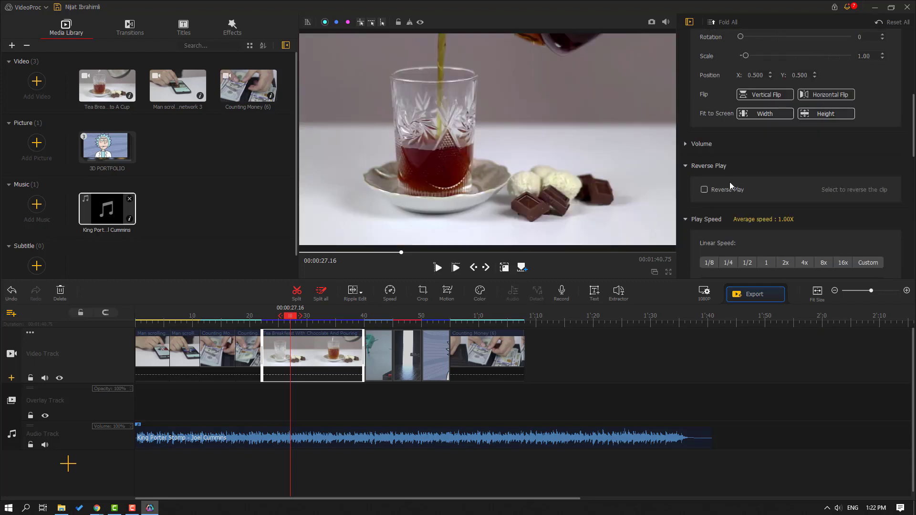
{"action": "scroll", "coordinate": [720, 183], "scroll_direction": "up", "scroll_amount": 2}
{"action": "scroll", "coordinate": [708, 183], "scroll_direction": "down", "scroll_amount": 4}
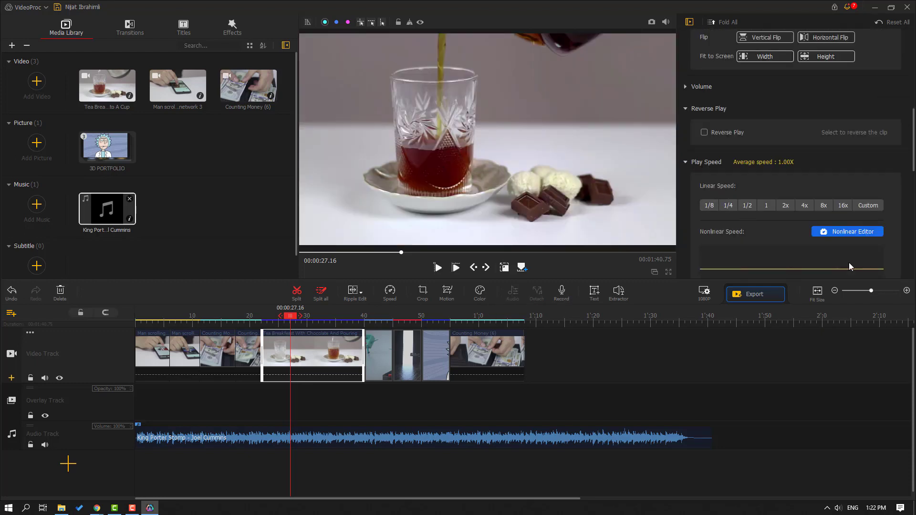
{"action": "left_click", "coordinate": [729, 205]}
{"action": "mouse_move", "coordinate": [293, 319]}
{"action": "left_mouse_down"}
{"action": "mouse_move", "coordinate": [250, 319]}
{"action": "mouse_move", "coordinate": [284, 318]}
{"action": "left_mouse_up"}
{"action": "key", "text": "space"}
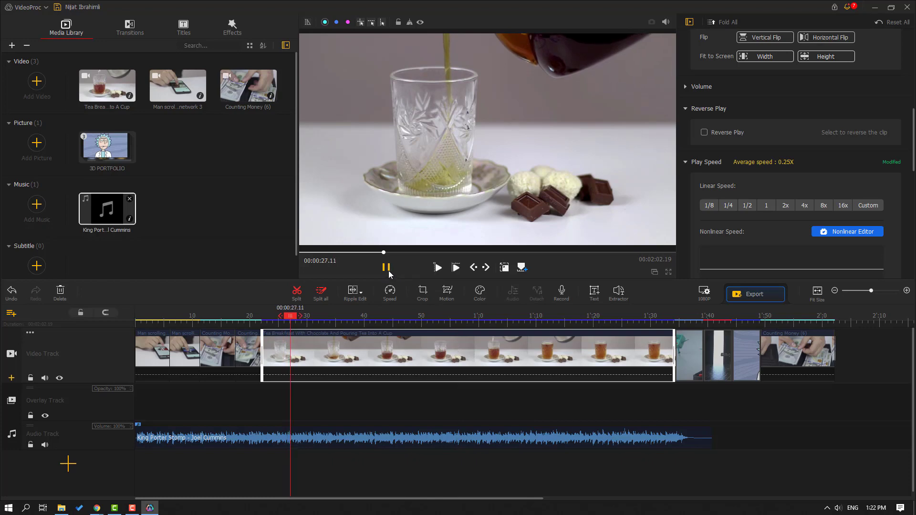
Mute the audio track and continue previewing the slowed tea clip without music.
{"action": "left_click", "coordinate": [44, 444]}
{"action": "left_click", "coordinate": [438, 268]}
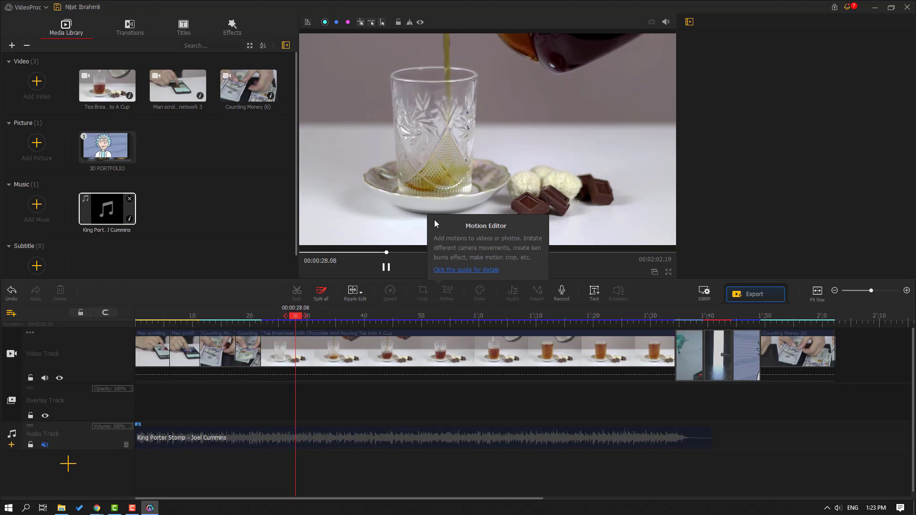
Set the Tea Breakfast clip's linear play speed to 8x and preview it from its start.
{"action": "left_click", "coordinate": [423, 359]}
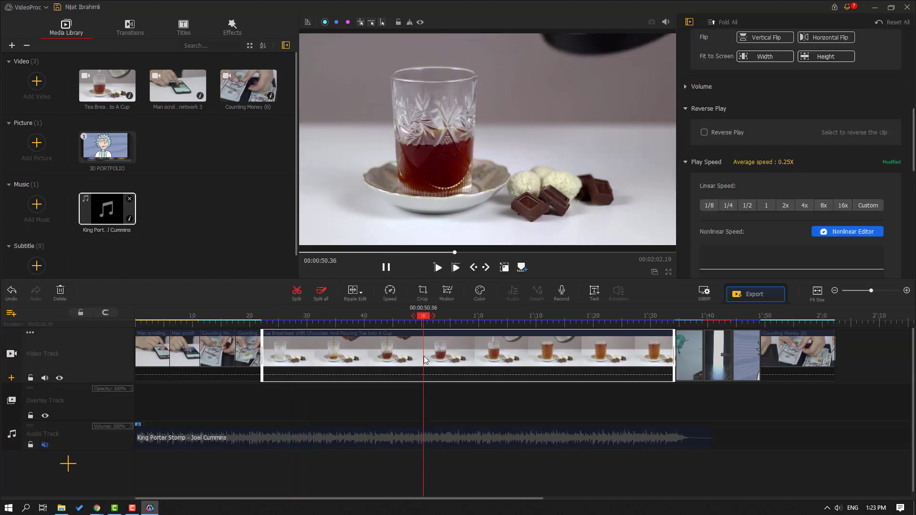
{"action": "left_click", "coordinate": [824, 206]}
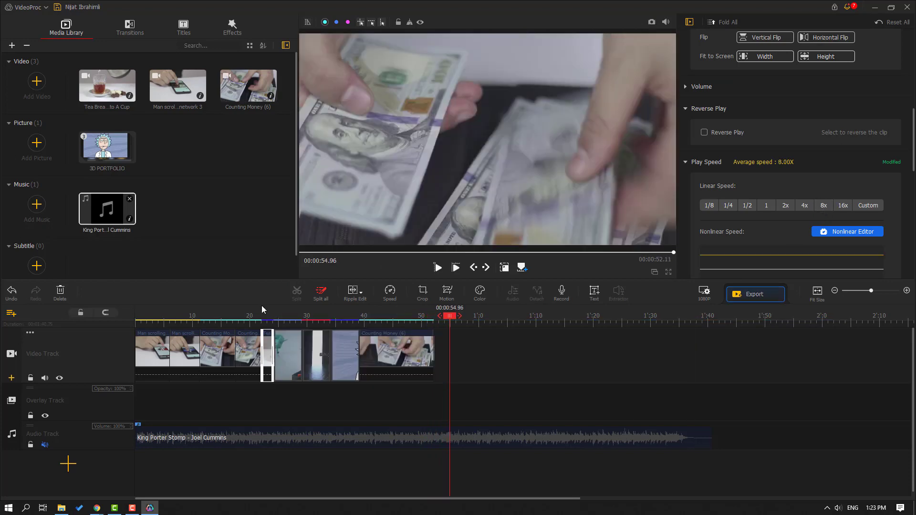
{"action": "left_click", "coordinate": [262, 319]}
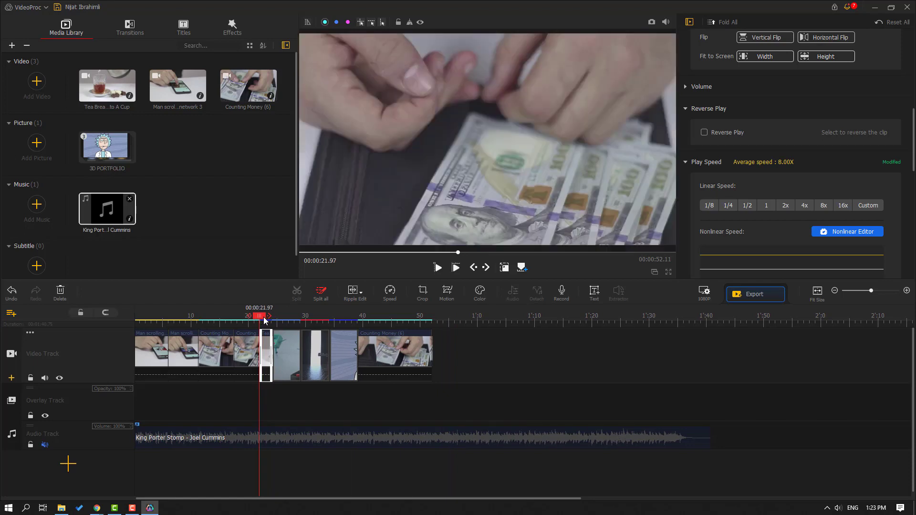
{"action": "key", "text": "space"}
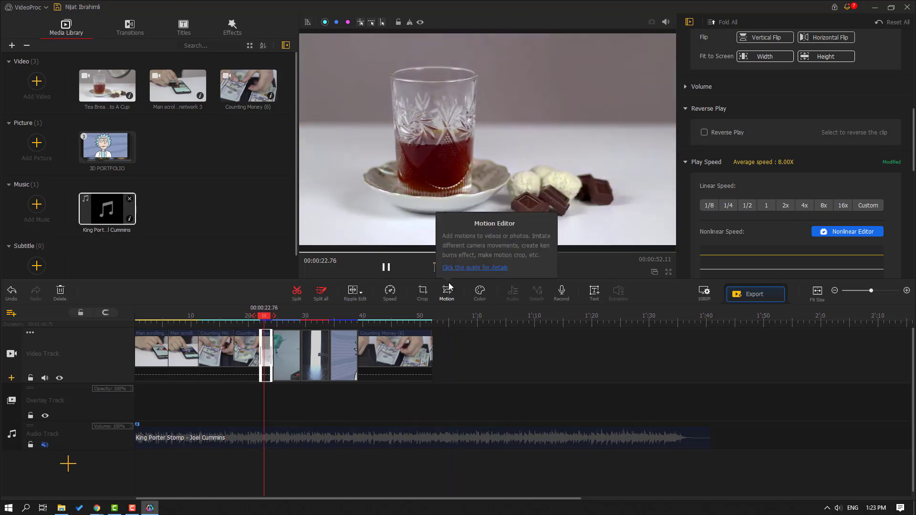
{"action": "left_click", "coordinate": [254, 318]}
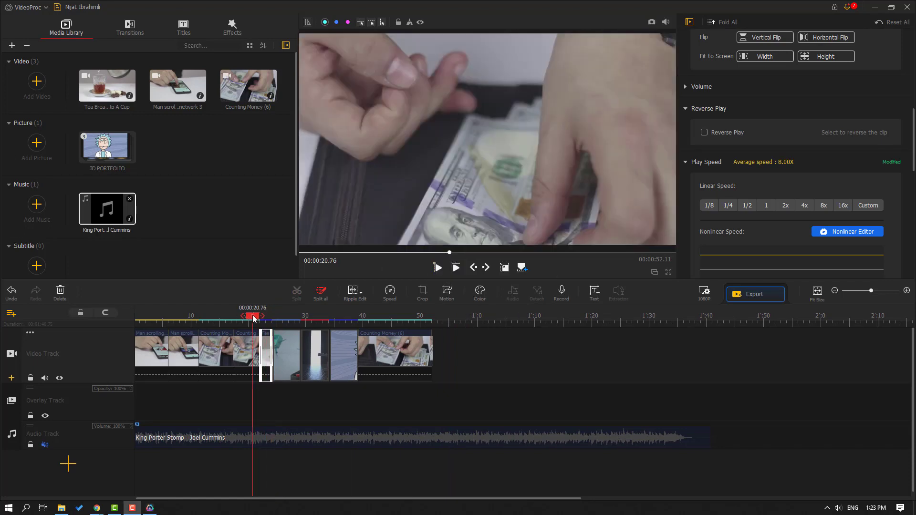
Try a Fade to Gray transition between the second smartphone clip and the first Counting Money clip, preview it, and undo it.
{"action": "left_click_drag", "start_coordinate": [254, 318], "coordinate": [198, 318]}
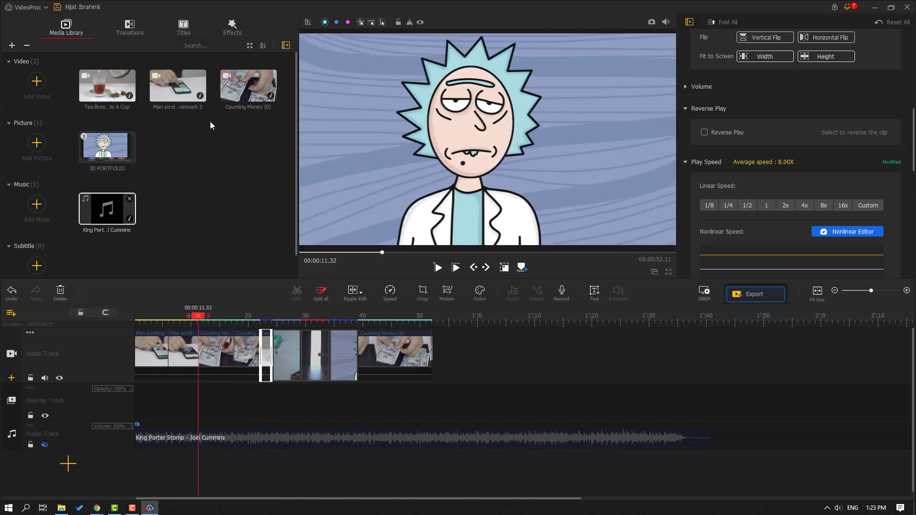
{"action": "left_click", "coordinate": [129, 29]}
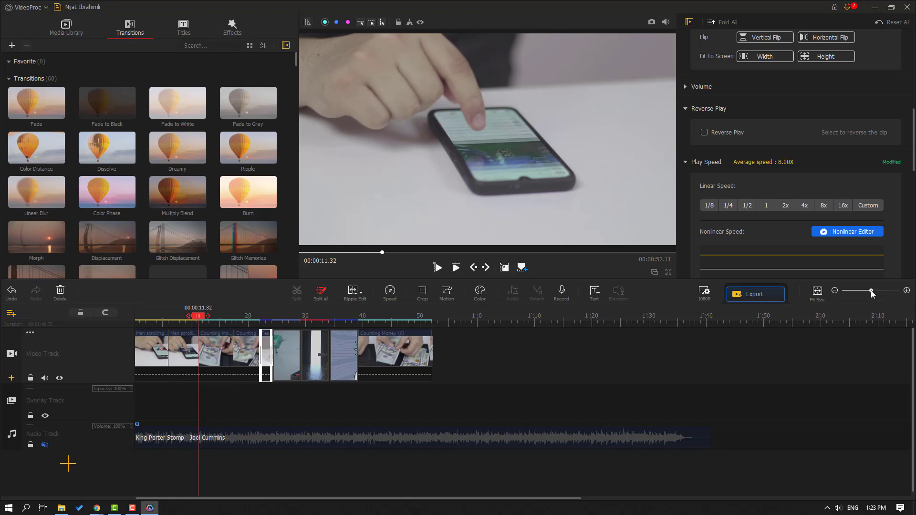
{"action": "left_click_drag", "start_coordinate": [871, 293], "coordinate": [879, 292]}
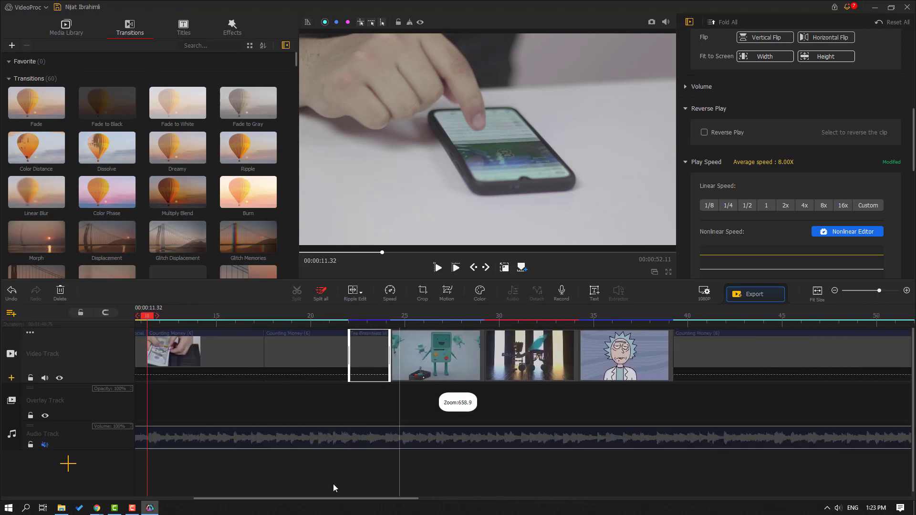
{"action": "left_click_drag", "start_coordinate": [333, 499], "coordinate": [267, 499]}
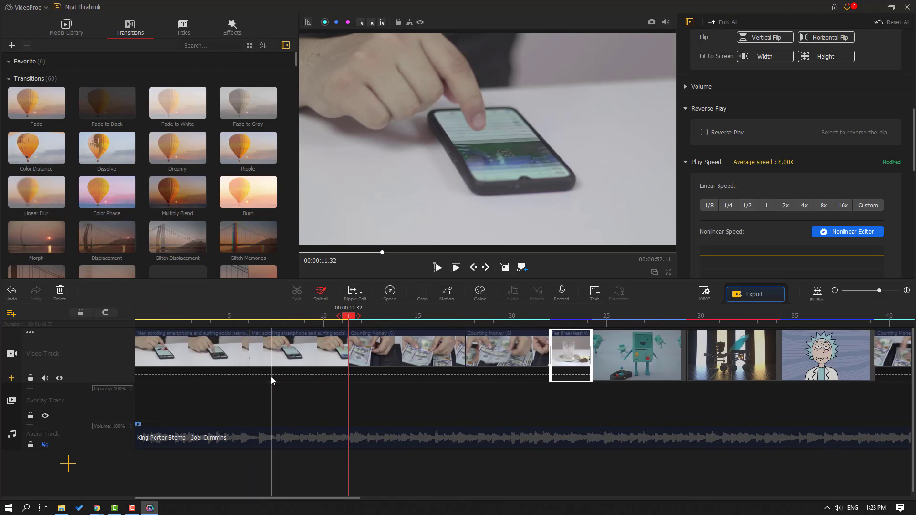
{"action": "left_click", "coordinate": [272, 376]}
{"action": "mouse_move", "coordinate": [348, 316]}
{"action": "left_mouse_down"}
{"action": "mouse_move", "coordinate": [304, 315]}
{"action": "mouse_move", "coordinate": [342, 322]}
{"action": "mouse_move", "coordinate": [335, 316]}
{"action": "left_mouse_up"}
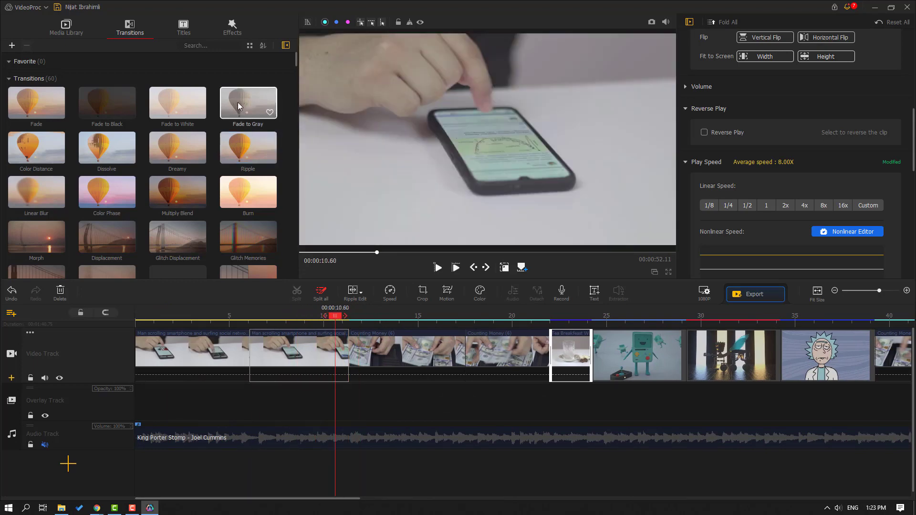
{"action": "left_click_drag", "start_coordinate": [239, 106], "coordinate": [319, 317]}
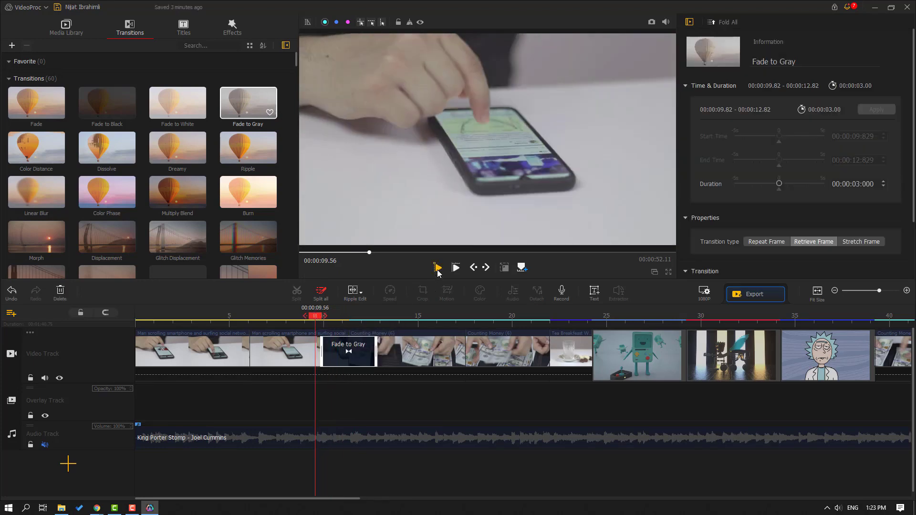
{"action": "left_click", "coordinate": [437, 268]}
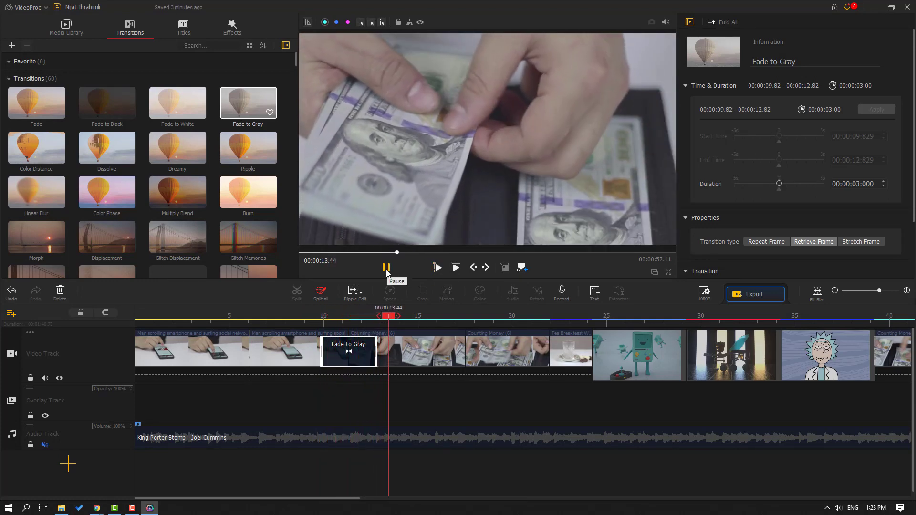
{"action": "left_click", "coordinate": [387, 268]}
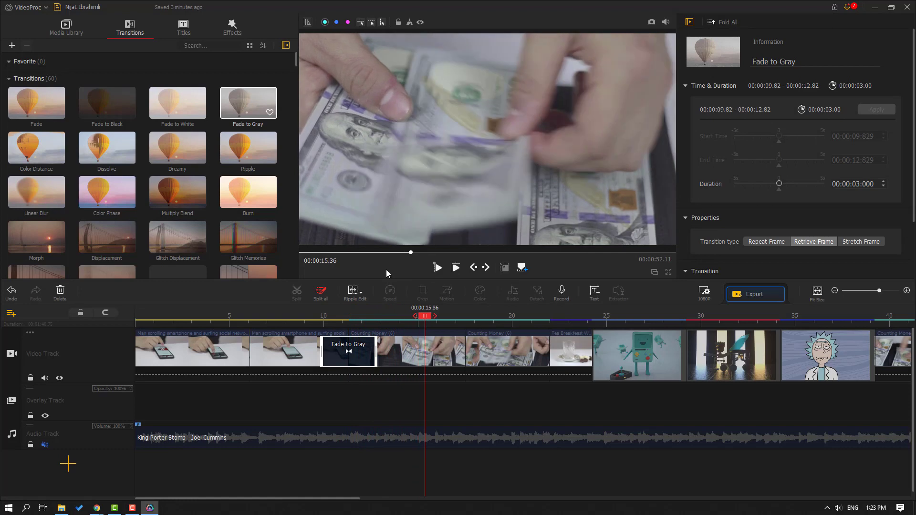
{"action": "key", "text": "ctrl+z"}
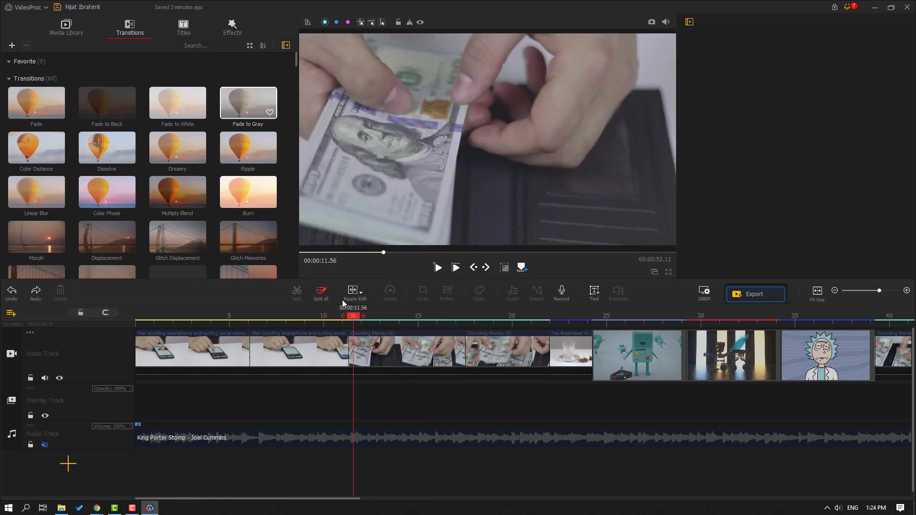
Add a Glitch Memories transition between the second smartphone clip and the first Counting Money clip and preview it.
{"action": "scroll", "coordinate": [162, 197], "scroll_direction": "down", "scroll_amount": 1}
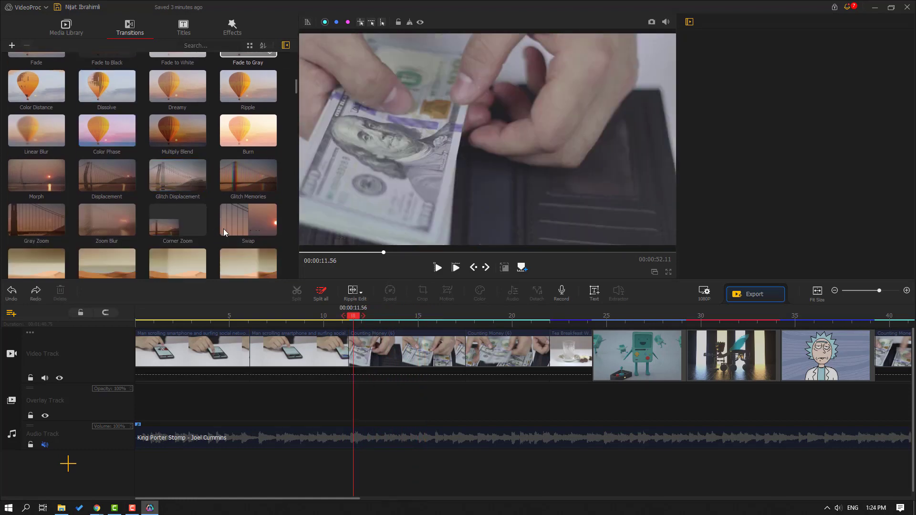
{"action": "left_click_drag", "start_coordinate": [245, 176], "coordinate": [349, 351]}
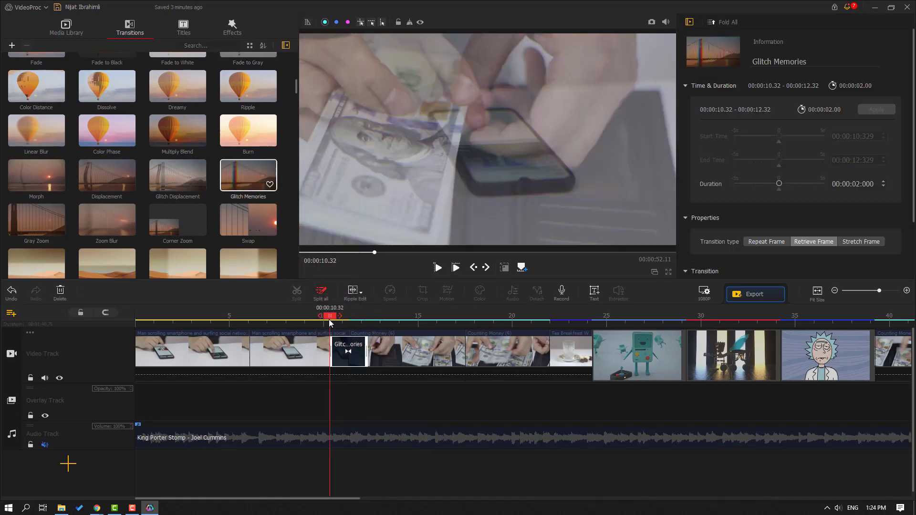
{"action": "left_click", "coordinate": [438, 267]}
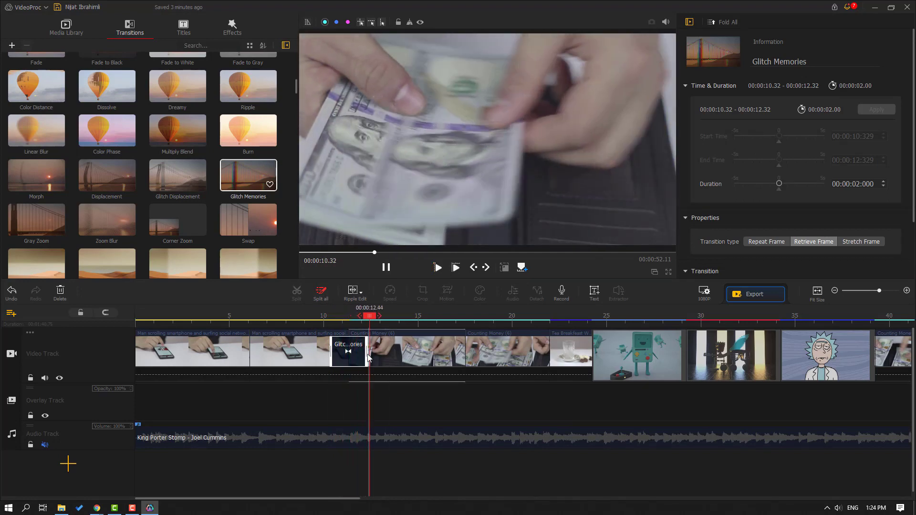
{"action": "left_click", "coordinate": [387, 268]}
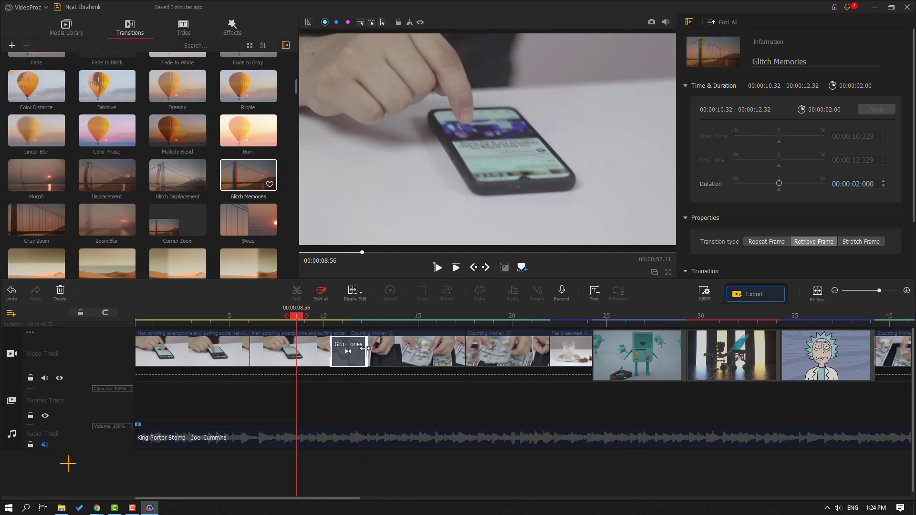
Shorten the Glitch Memories transition to about 0.7 seconds and preview the faster cut.
{"action": "left_click_drag", "start_coordinate": [346, 350], "coordinate": [392, 356]}
{"action": "left_click", "coordinate": [336, 312]}
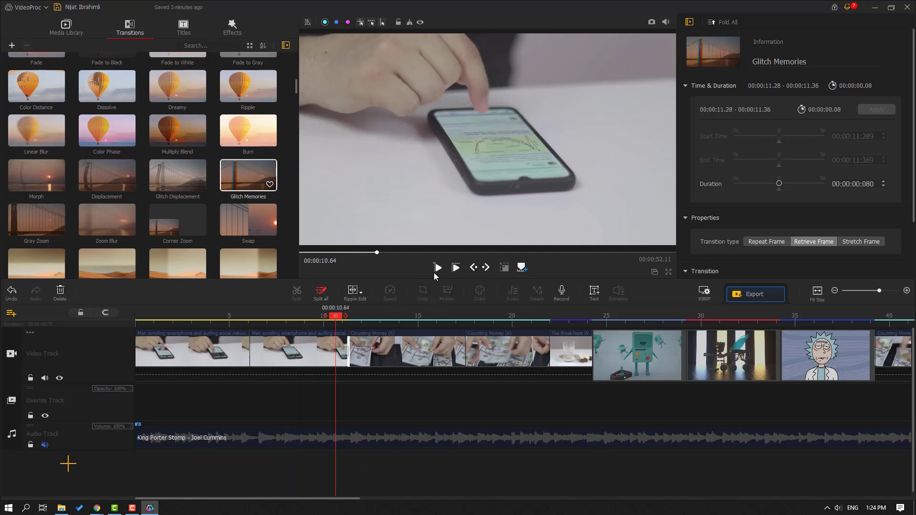
{"action": "left_click", "coordinate": [438, 268]}
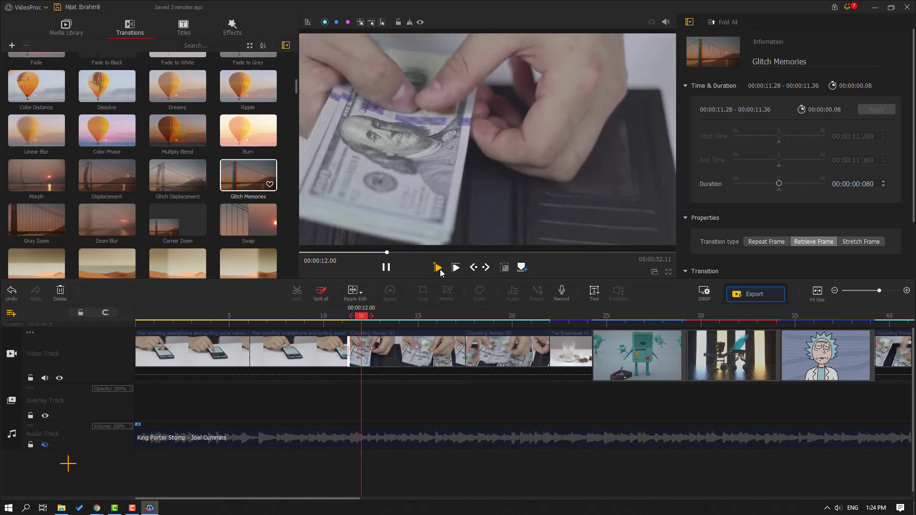
{"action": "left_click", "coordinate": [349, 347]}
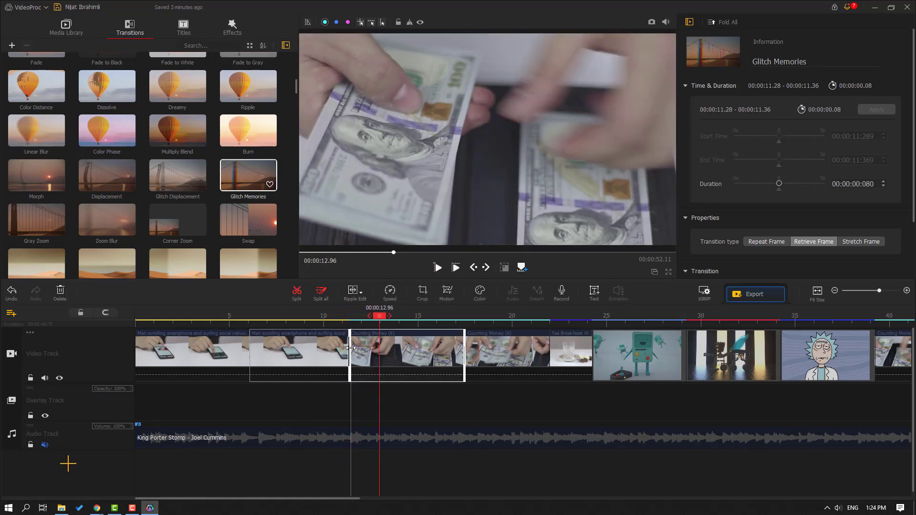
{"action": "left_click", "coordinate": [351, 347]}
{"action": "left_click", "coordinate": [353, 348]}
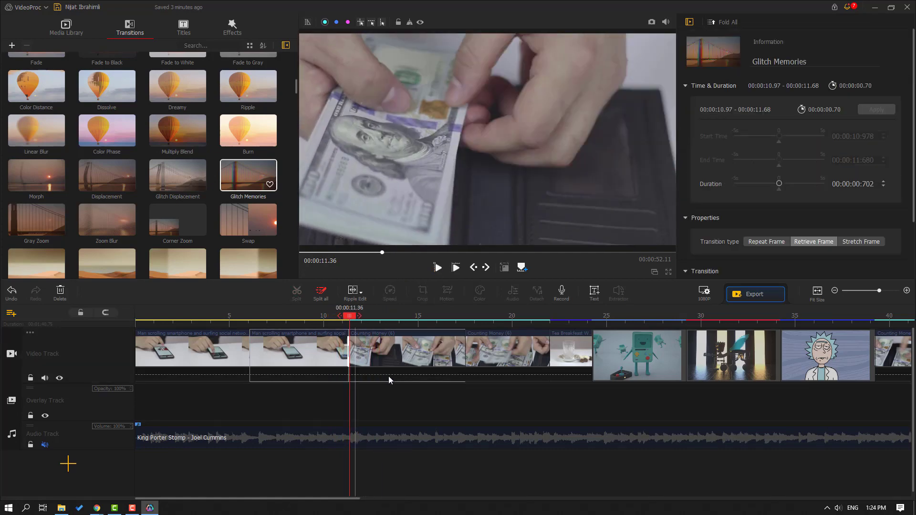
{"action": "left_click", "coordinate": [436, 270]}
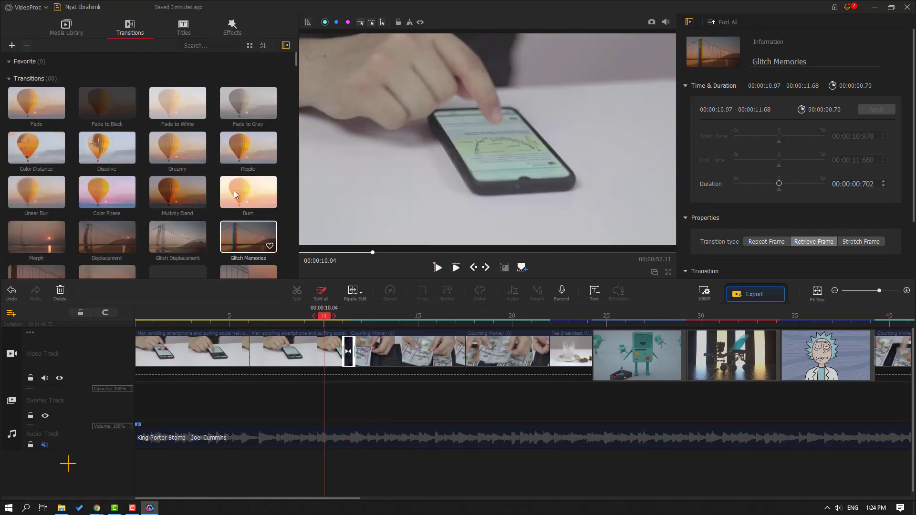
Add a Cube transition between the second Counting Money clip and the Tea Breakfast clip and preview it twice.
{"action": "scroll", "coordinate": [191, 188], "scroll_direction": "down", "scroll_amount": 10}
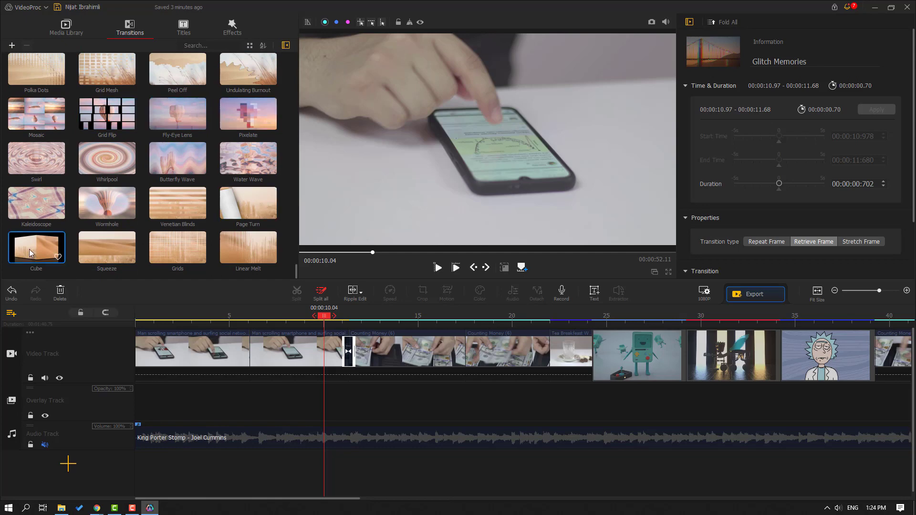
{"action": "left_click_drag", "start_coordinate": [29, 247], "coordinate": [555, 352]}
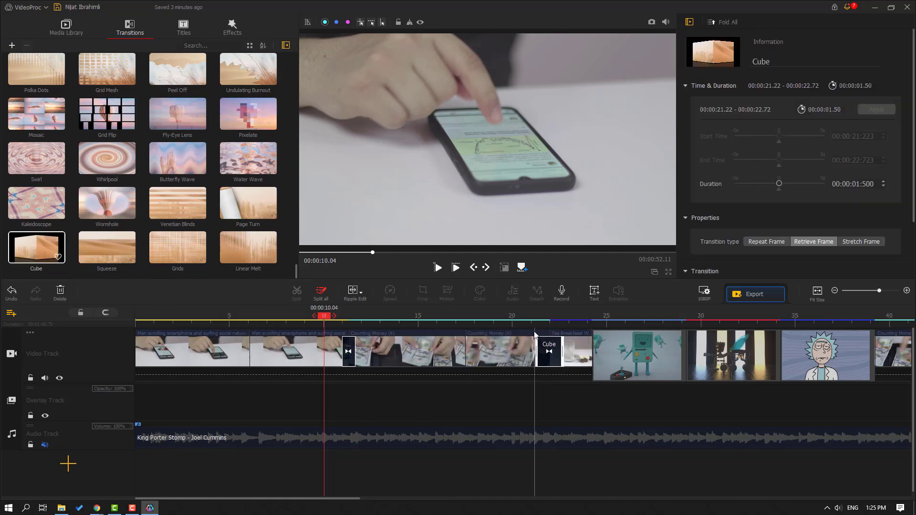
{"action": "mouse_move", "coordinate": [520, 316]}
{"action": "left_mouse_down"}
{"action": "mouse_move", "coordinate": [541, 319]}
{"action": "mouse_move", "coordinate": [525, 318]}
{"action": "left_mouse_up"}
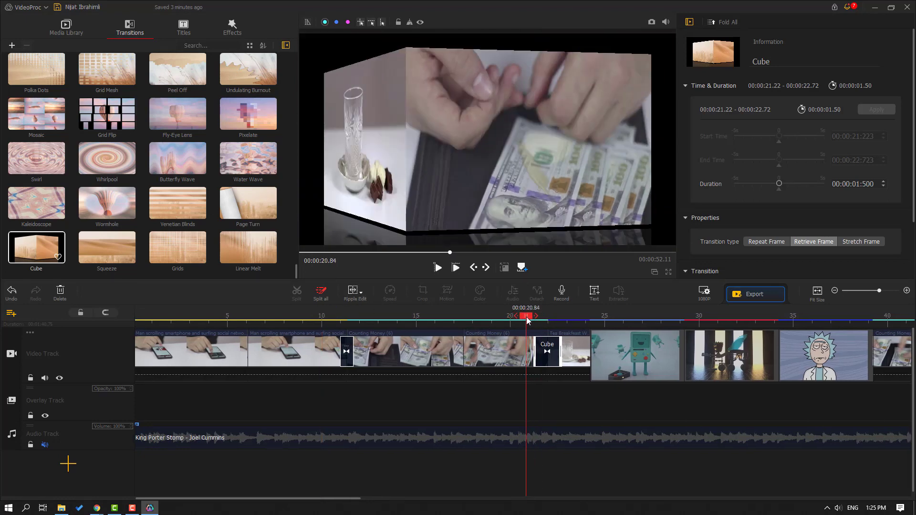
{"action": "left_click", "coordinate": [437, 268]}
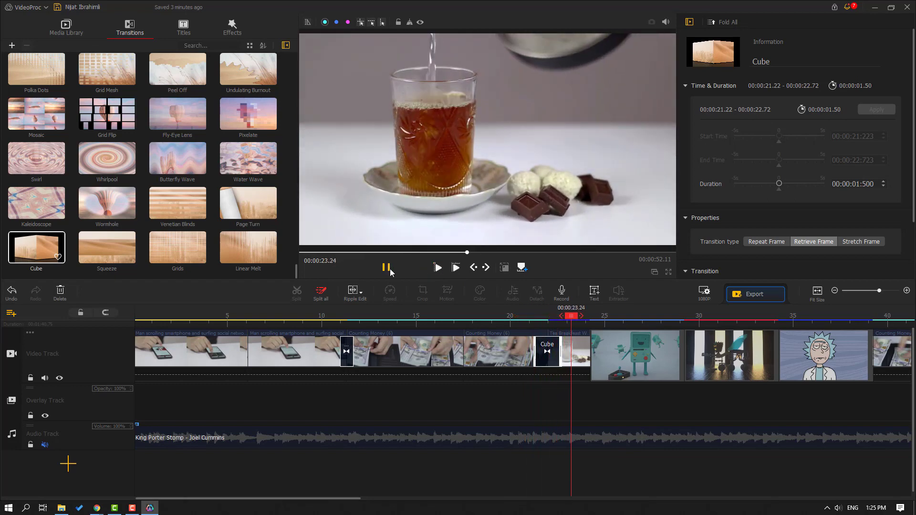
{"action": "left_click", "coordinate": [538, 313]}
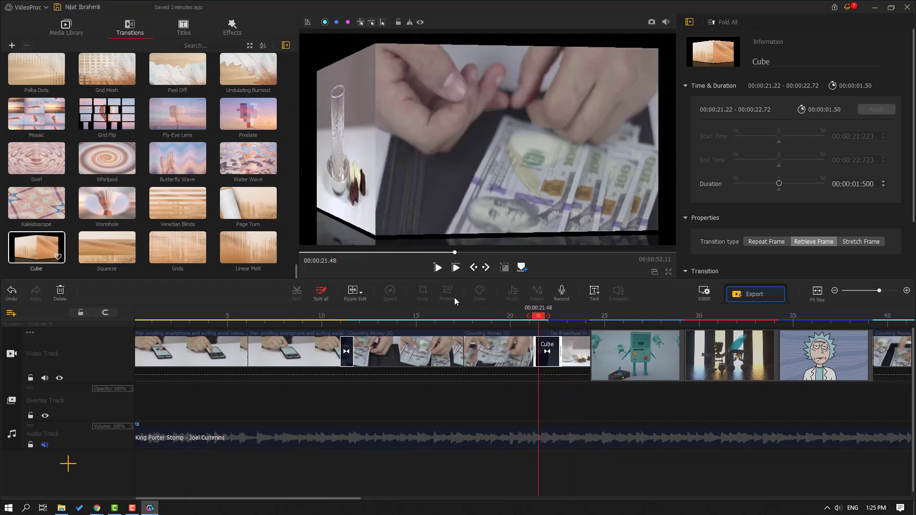
{"action": "left_click", "coordinate": [438, 268]}
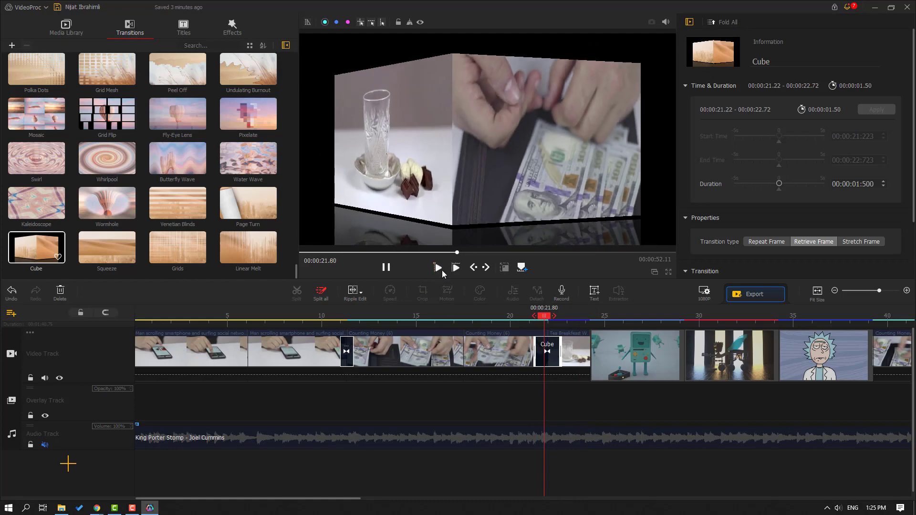
{"action": "scroll", "coordinate": [141, 161], "scroll_direction": "up", "scroll_amount": 10}
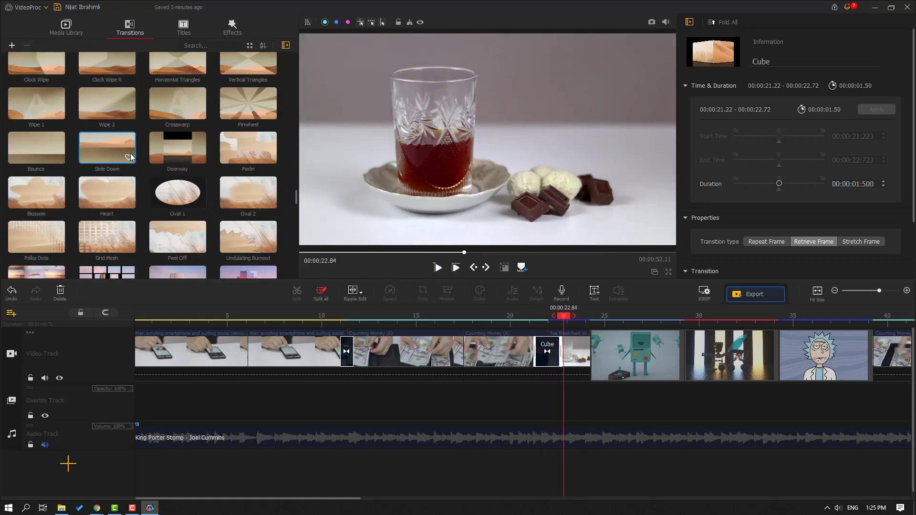
Place the Credit 4 title on the overlay track at about 14.2 seconds, over the Counting Money footage.
{"action": "left_click", "coordinate": [184, 32]}
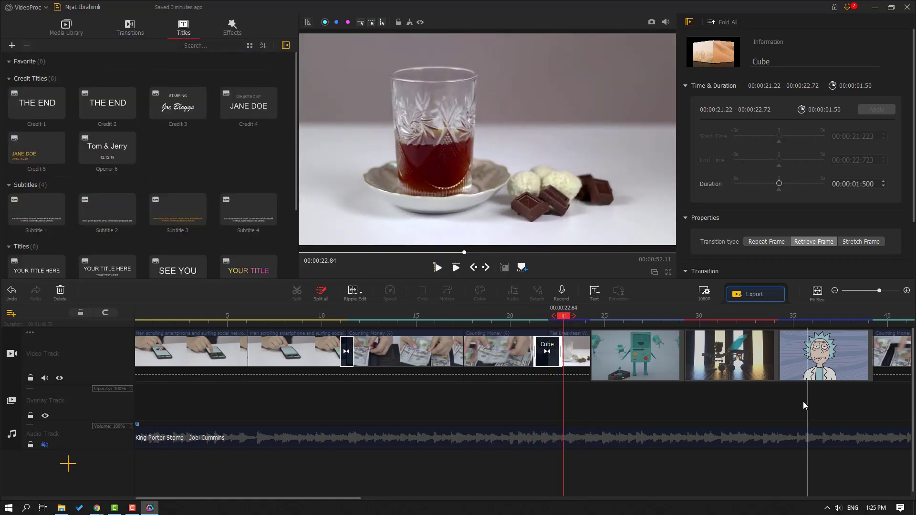
{"action": "left_click_drag", "start_coordinate": [564, 316], "coordinate": [417, 332]}
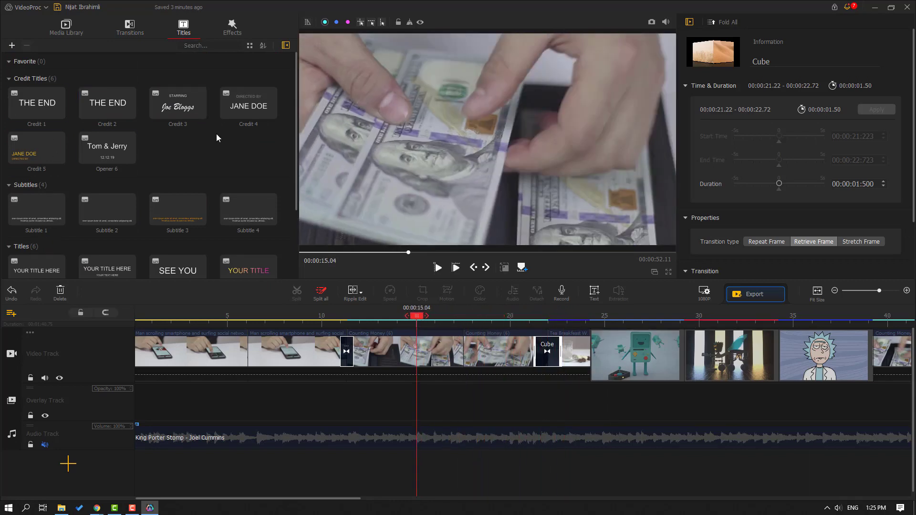
{"action": "left_click_drag", "start_coordinate": [237, 110], "coordinate": [430, 414]}
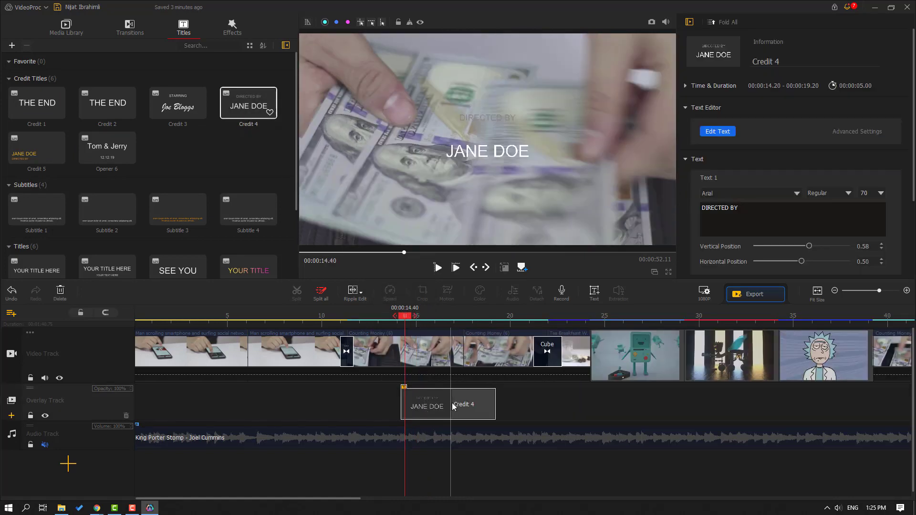
Set the Credit 4 title's first line to YOUTUBE CHANNEL and its second to the creator's full name, and return the playhead to just before it.
{"action": "left_click", "coordinate": [451, 405]}
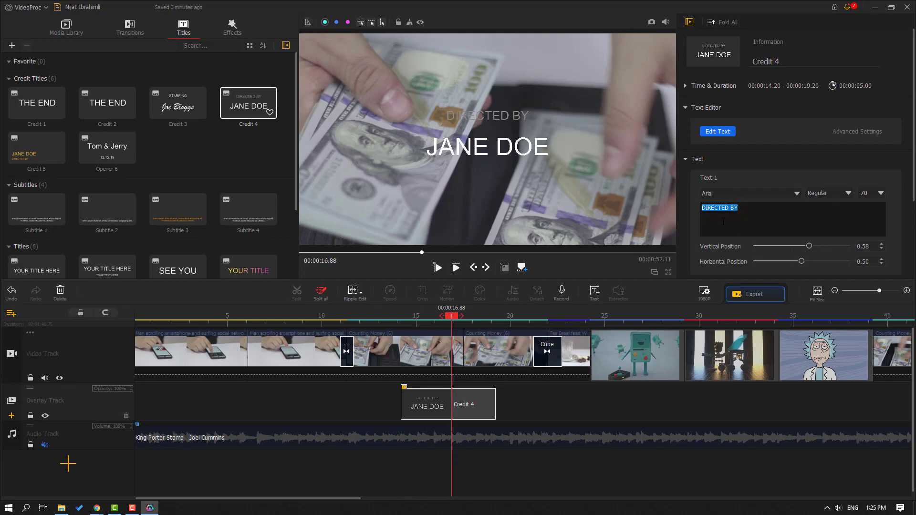
{"action": "type", "text": "YOUTUBE "}
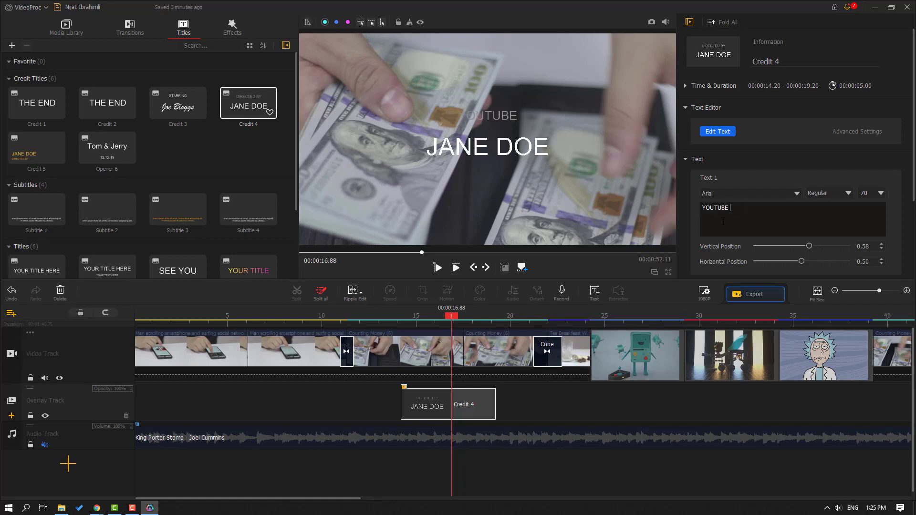
{"action": "type", "text": "CHANNEL"}
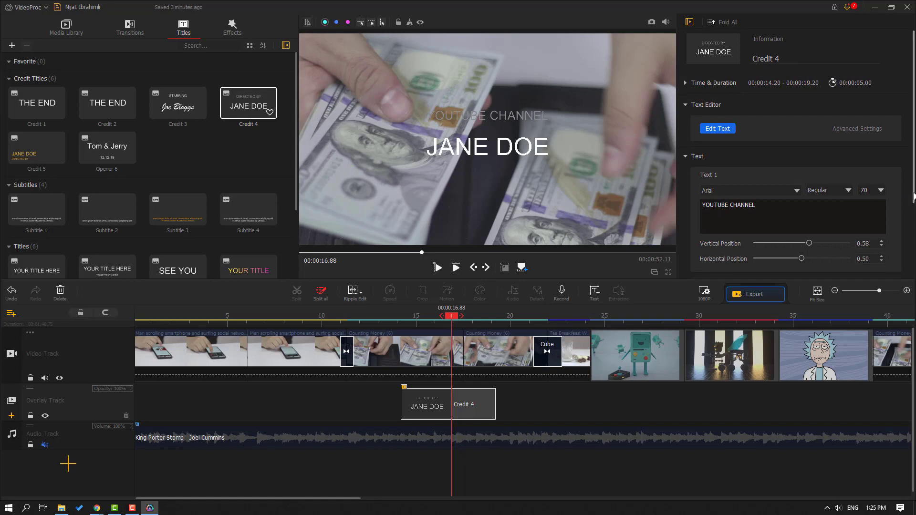
{"action": "left_click_drag", "start_coordinate": [913, 185], "coordinate": [914, 254]}
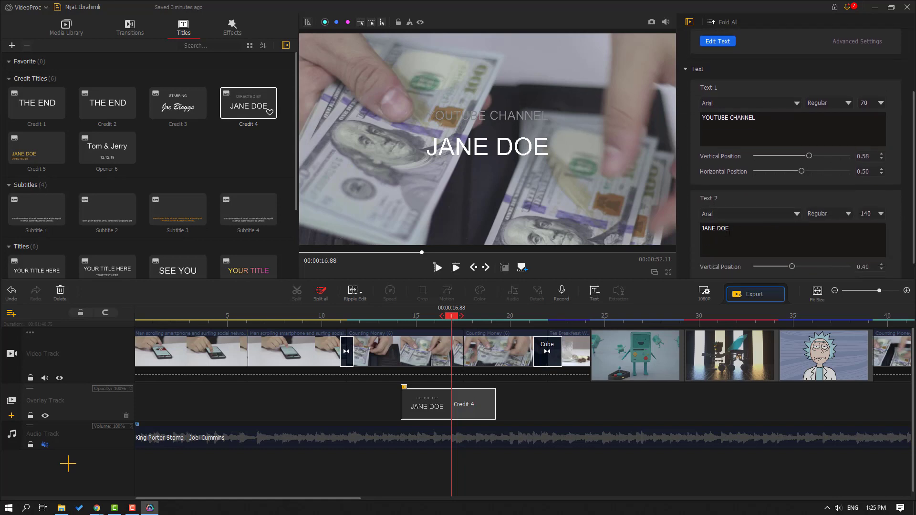
{"action": "type", "text": "NIJAT I"}
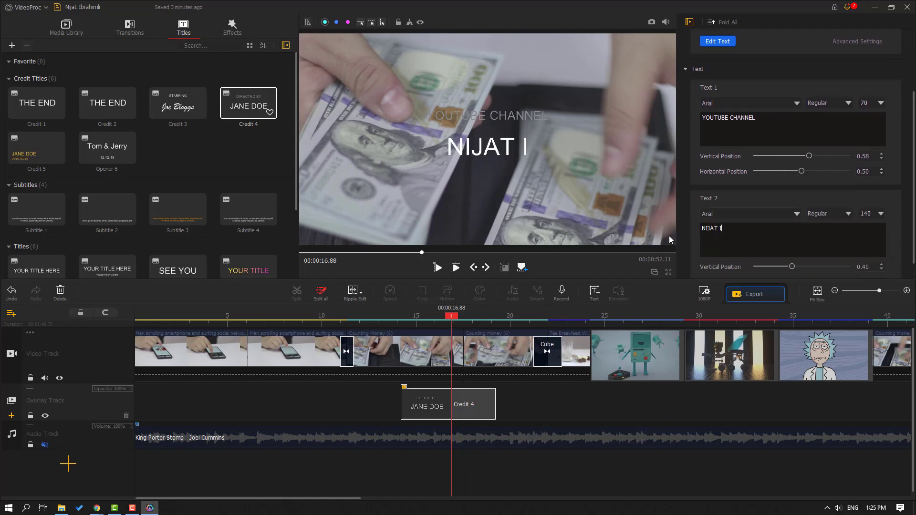
{"action": "type", "text": "BRAHIMLI"}
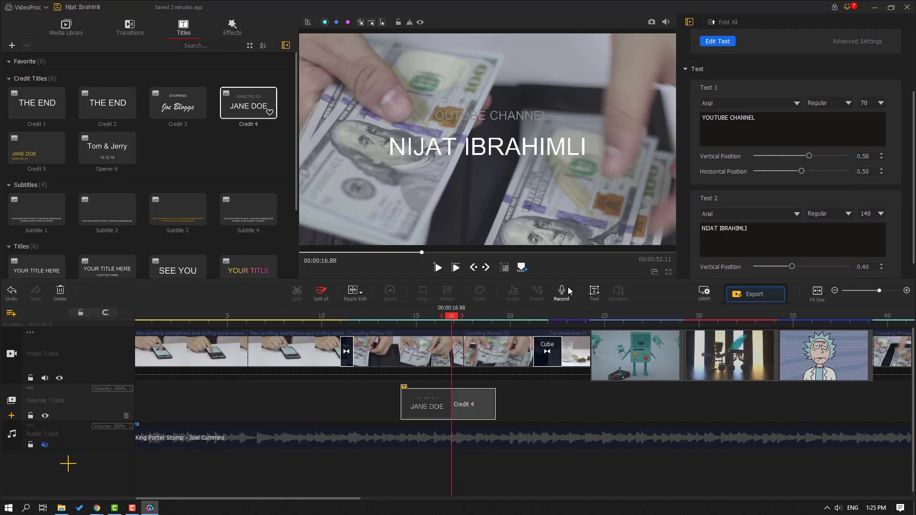
{"action": "left_click_drag", "start_coordinate": [450, 319], "coordinate": [395, 318]}
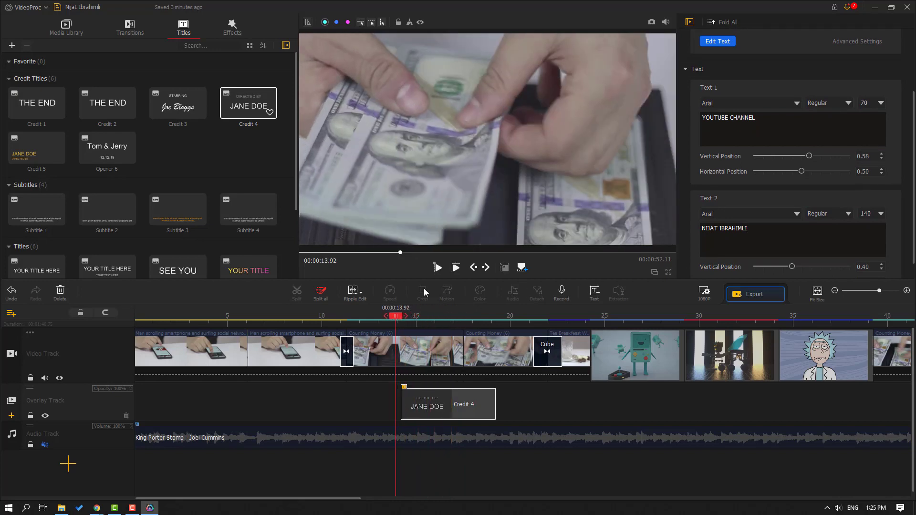
Preview the Credit 4 title, then change the font of both its text lines to Gabo Drive.
{"action": "left_click", "coordinate": [435, 270]}
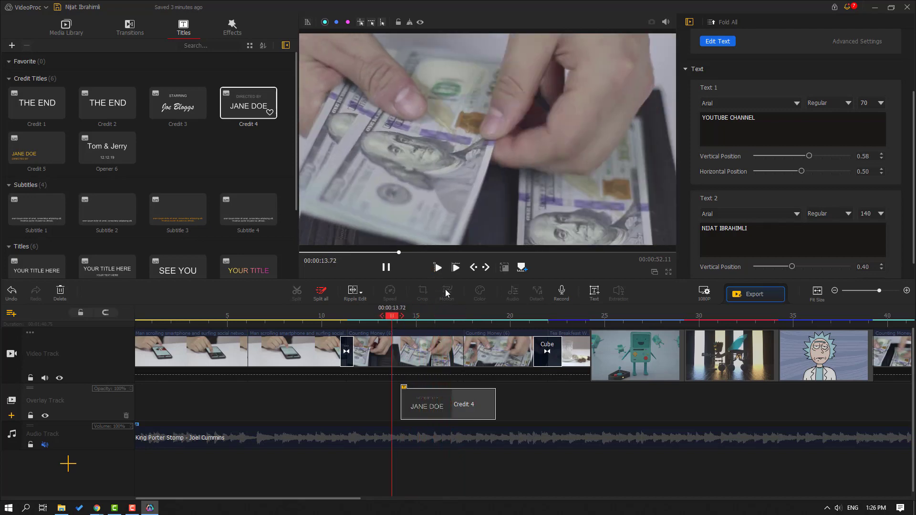
{"action": "key", "text": "space"}
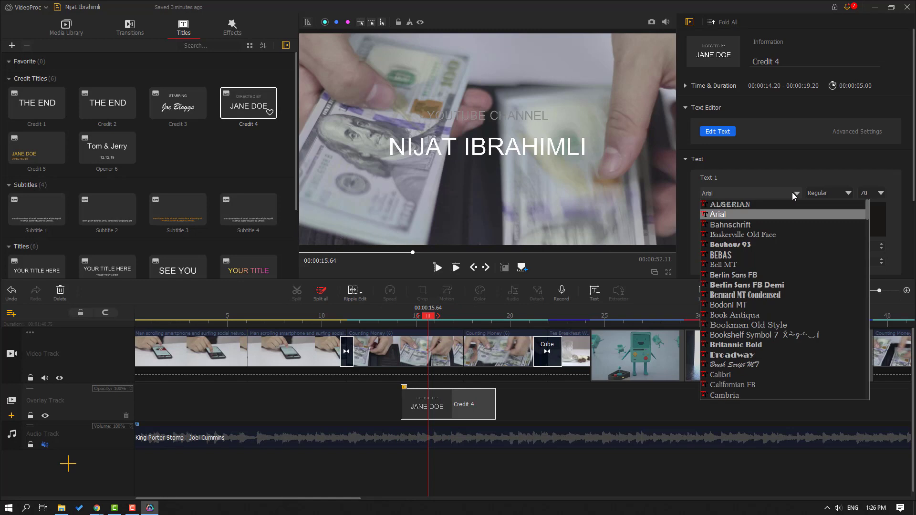
{"action": "key", "text": "g"}
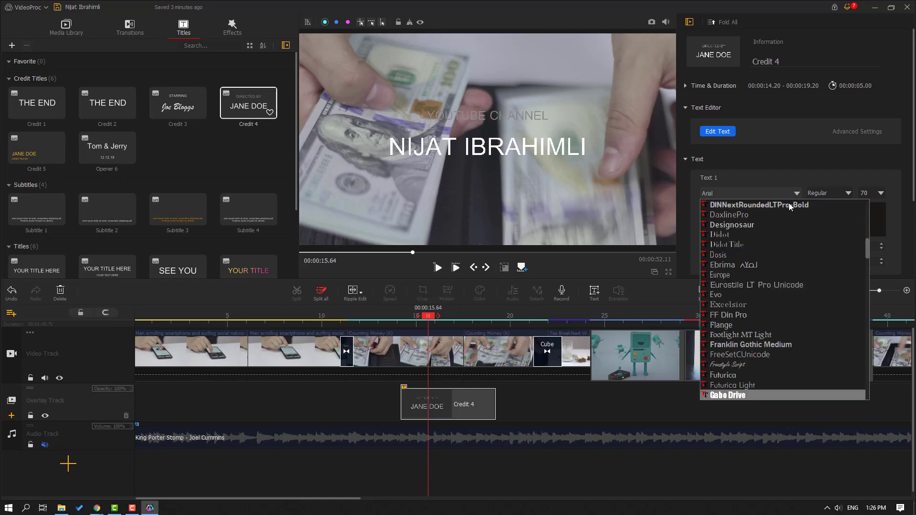
{"action": "left_click", "coordinate": [752, 396]}
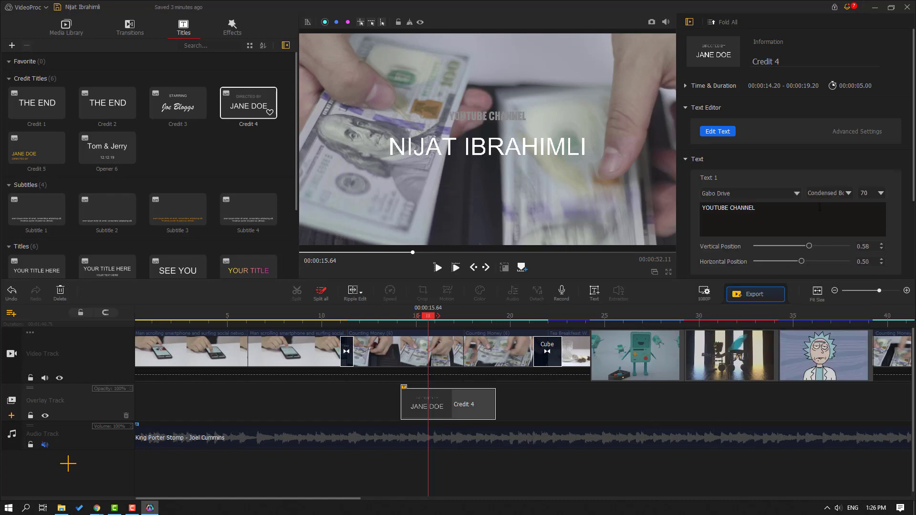
{"action": "scroll", "coordinate": [819, 207], "scroll_direction": "down", "scroll_amount": 3}
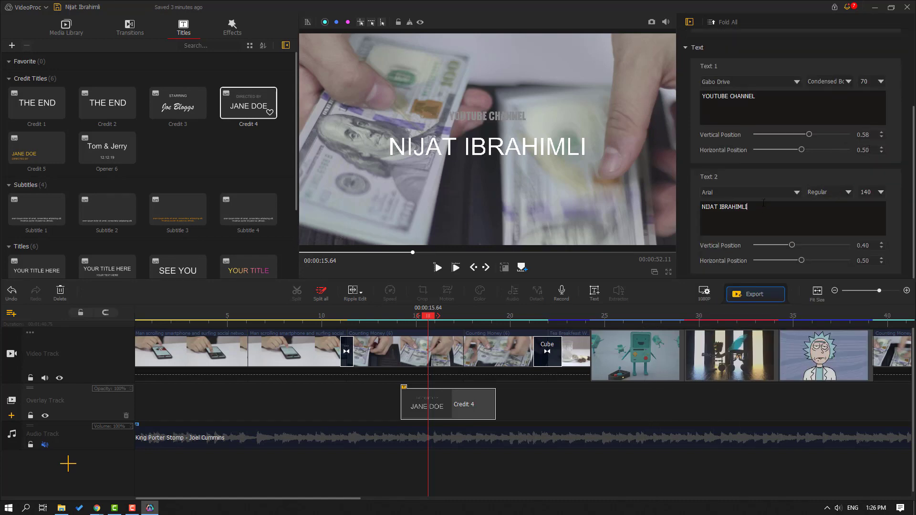
{"action": "left_click", "coordinate": [752, 192]}
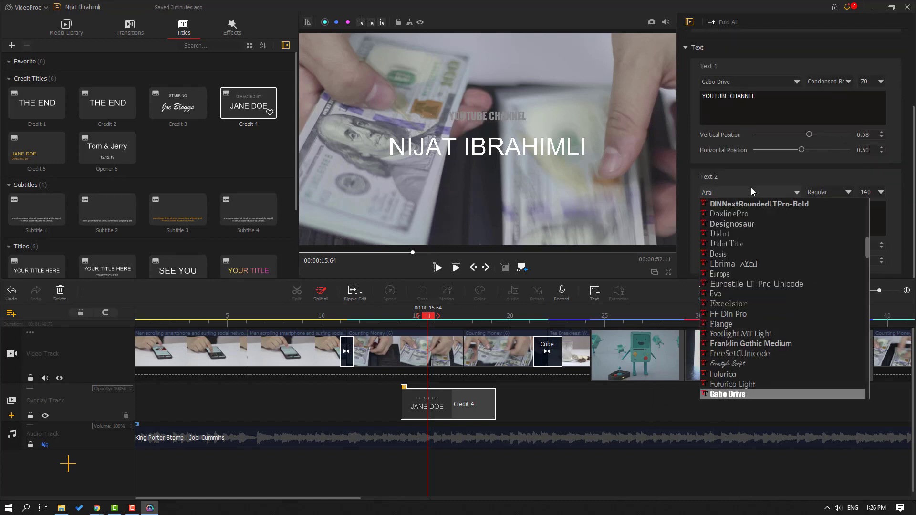
{"action": "left_click", "coordinate": [711, 395]}
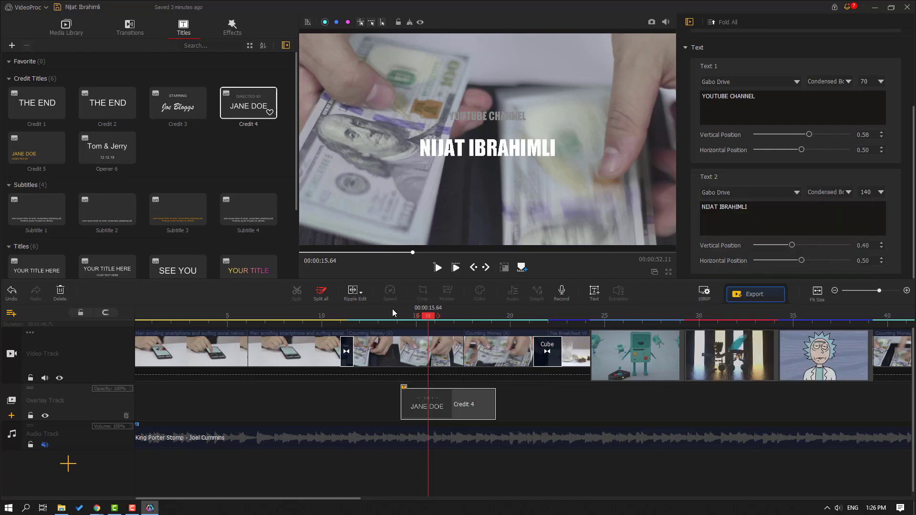
Set the YOUTUBE CHANNEL line's vertical position to 0.51 and horizontal position to 0.42, and preview the title.
{"action": "left_click_drag", "start_coordinate": [425, 318], "coordinate": [450, 319]}
{"action": "scroll", "coordinate": [801, 225], "scroll_direction": "up", "scroll_amount": 2}
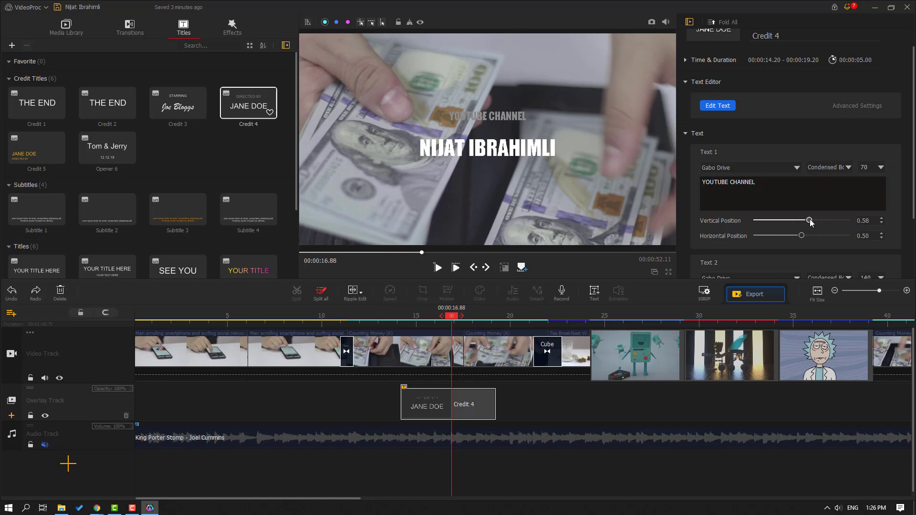
{"action": "left_click_drag", "start_coordinate": [811, 222], "coordinate": [796, 237]}
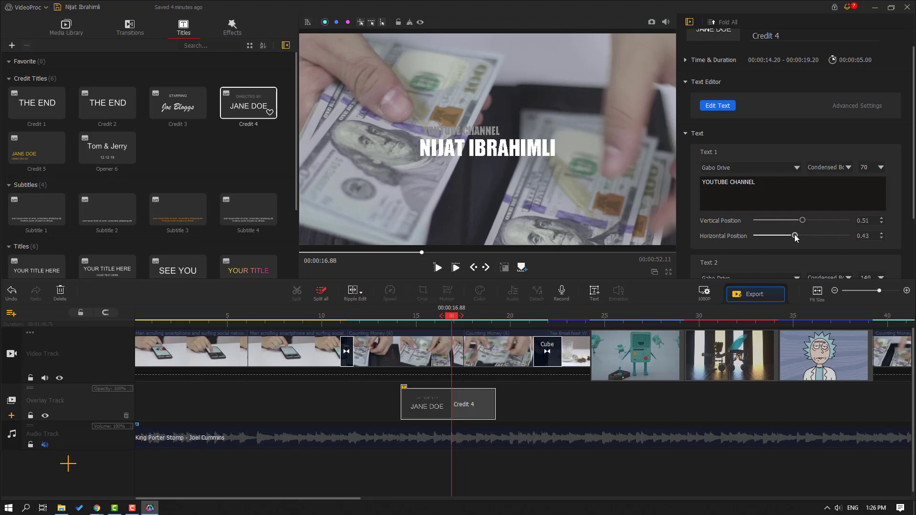
{"action": "left_click", "coordinate": [389, 318]}
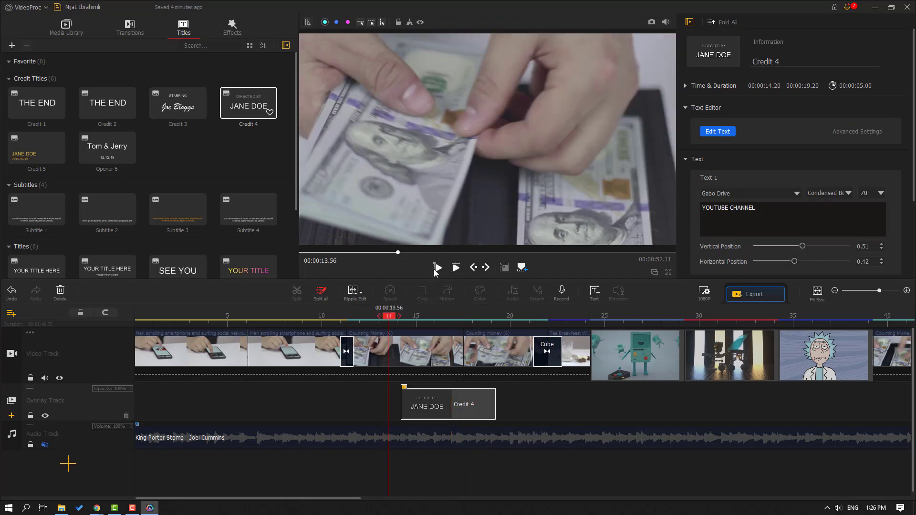
{"action": "left_click", "coordinate": [436, 268]}
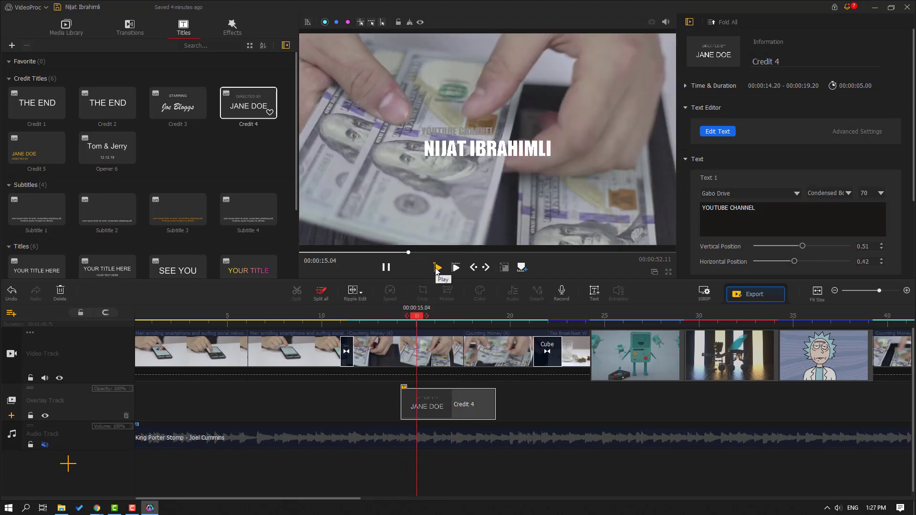
{"action": "left_click", "coordinate": [389, 268]}
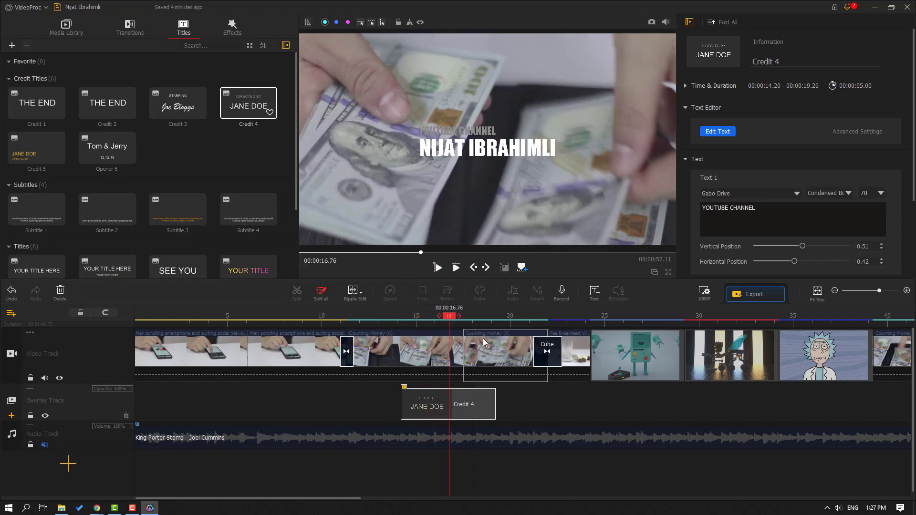
Move the Credit 4 title along the overlay track to start at 24.23 seconds, over the teal robot picture, and preview it.
{"action": "left_click_drag", "start_coordinate": [450, 316], "coordinate": [617, 318]}
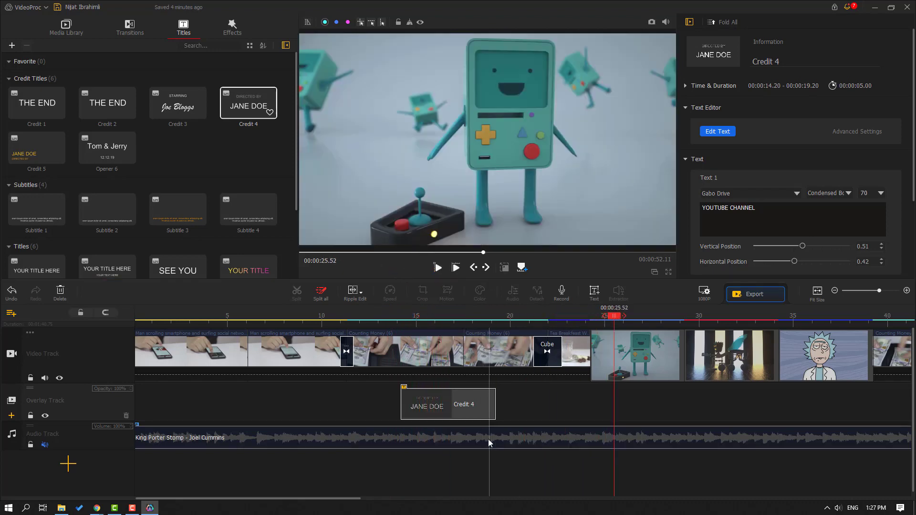
{"action": "left_click", "coordinate": [445, 404]}
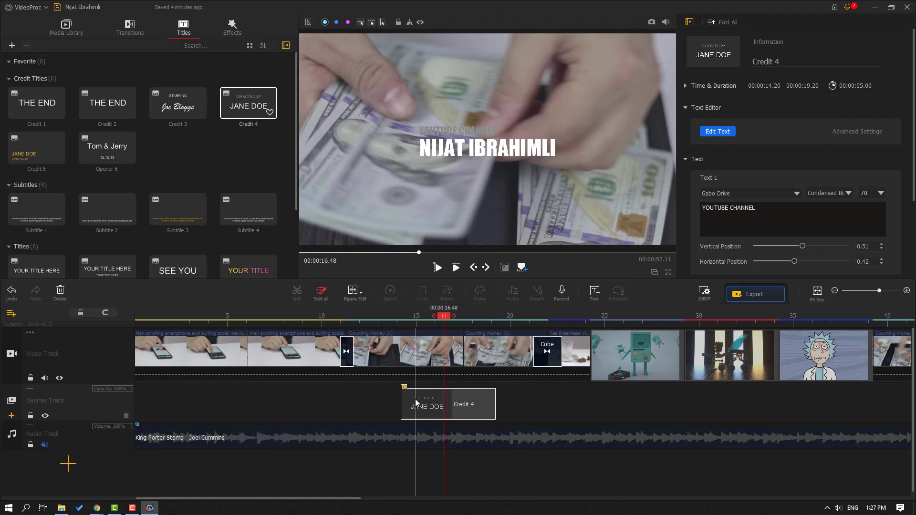
{"action": "left_click_drag", "start_coordinate": [416, 406], "coordinate": [614, 404]}
{"action": "left_click", "coordinate": [585, 318]}
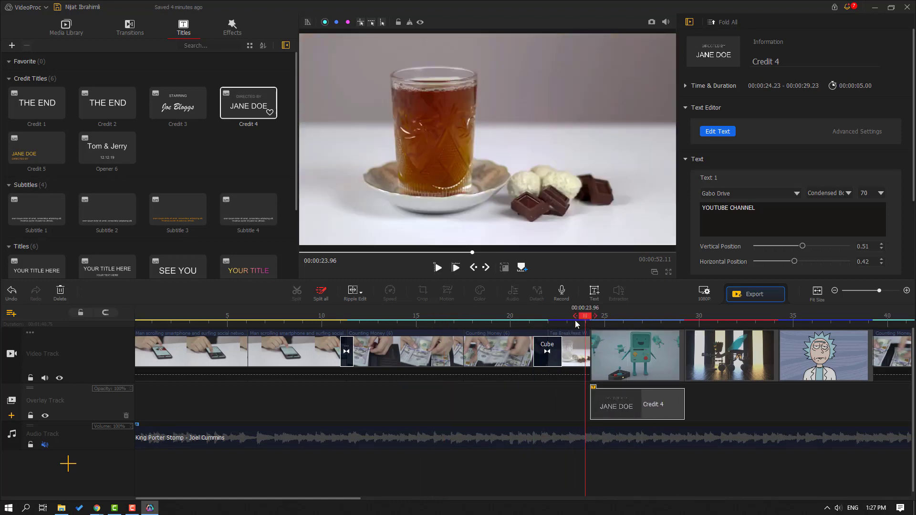
{"action": "left_click", "coordinate": [440, 269]}
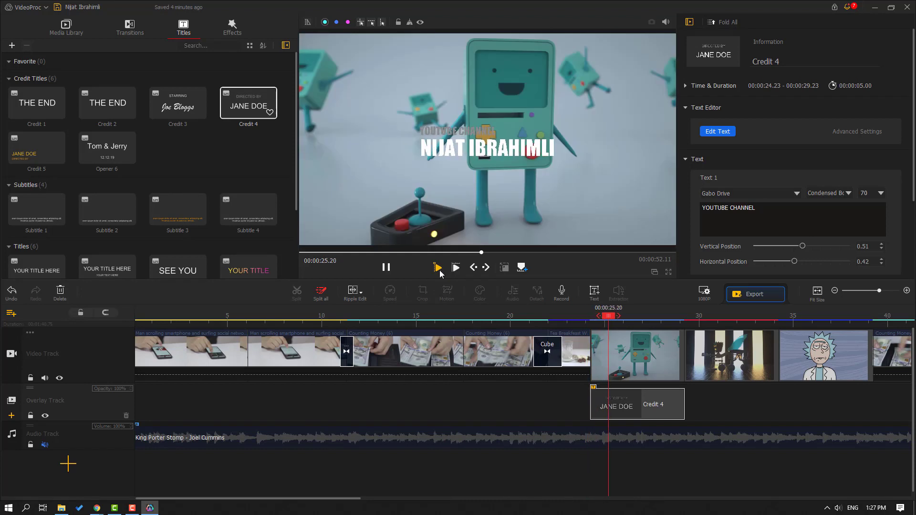
{"action": "left_click", "coordinate": [386, 268]}
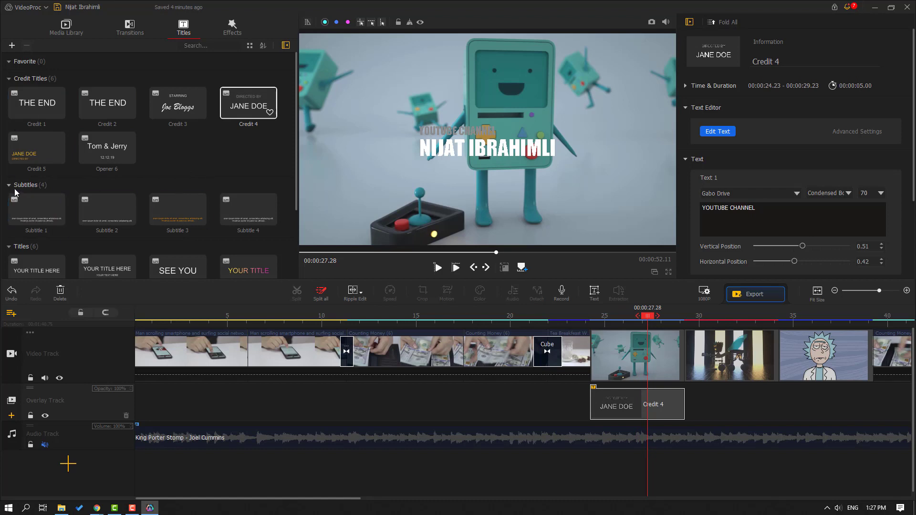
Place the Title 4 title on a subtitle track at 35.52 seconds, over the blue-haired cartoon picture, and play it.
{"action": "scroll", "coordinate": [28, 209], "scroll_direction": "down", "scroll_amount": 4}
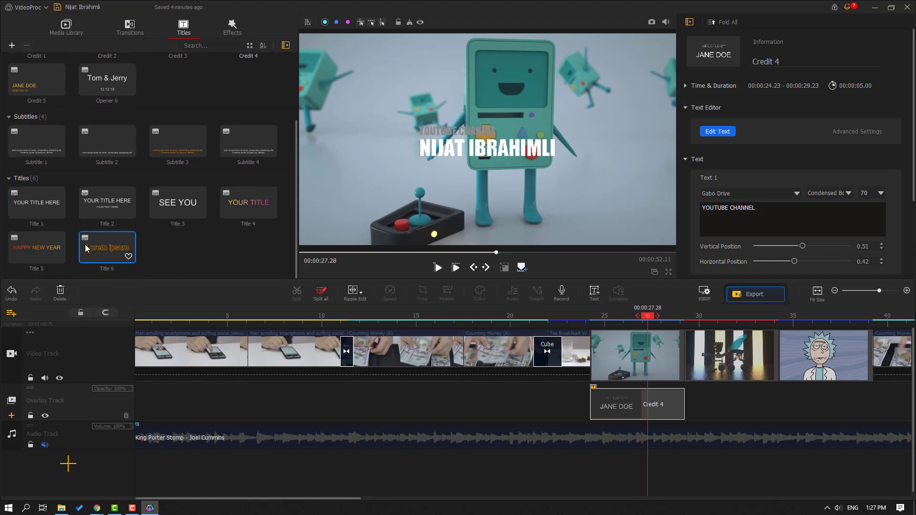
{"action": "scroll", "coordinate": [377, 320], "scroll_direction": "down", "scroll_amount": 3}
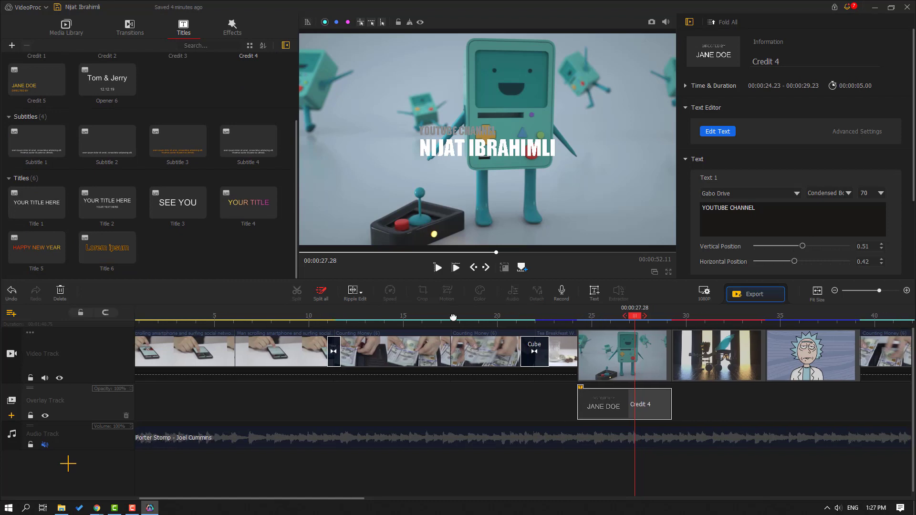
{"action": "scroll", "coordinate": [377, 320], "scroll_direction": "down", "scroll_amount": 2}
{"action": "left_click", "coordinate": [557, 308]}
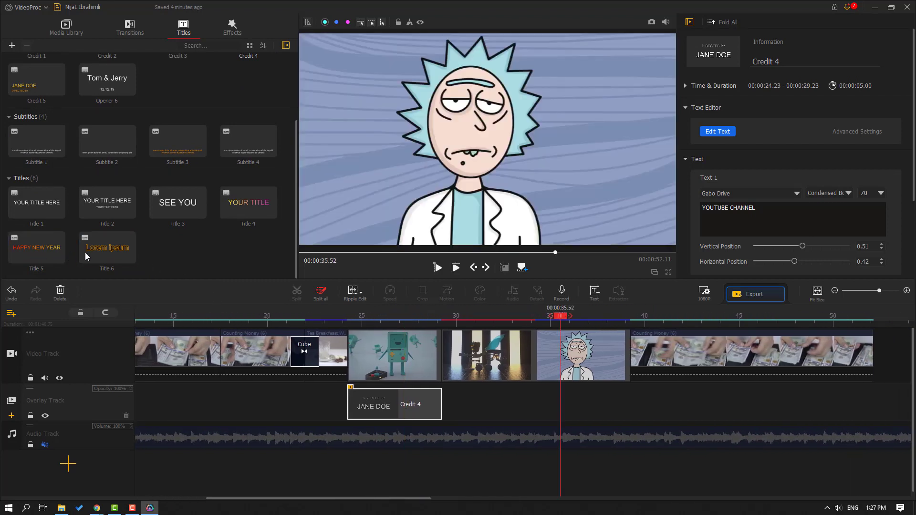
{"action": "left_click_drag", "start_coordinate": [240, 206], "coordinate": [569, 398]}
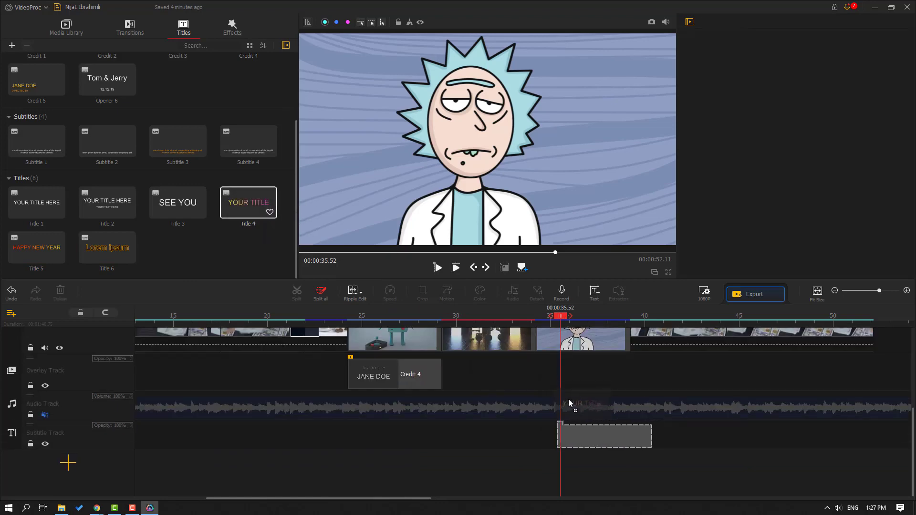
{"action": "key", "text": "space"}
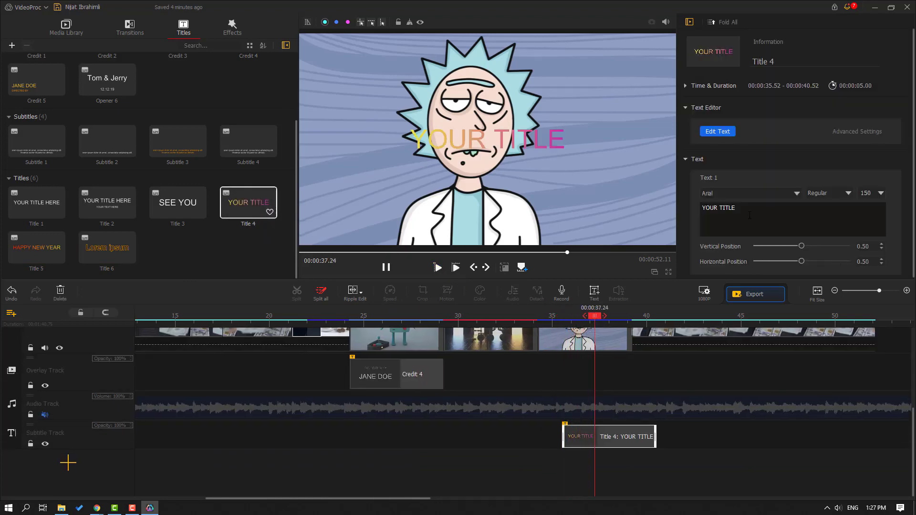
Replace the Title 4 text with RICK and return the playhead to the title.
{"action": "triple_click", "coordinate": [701, 210]}
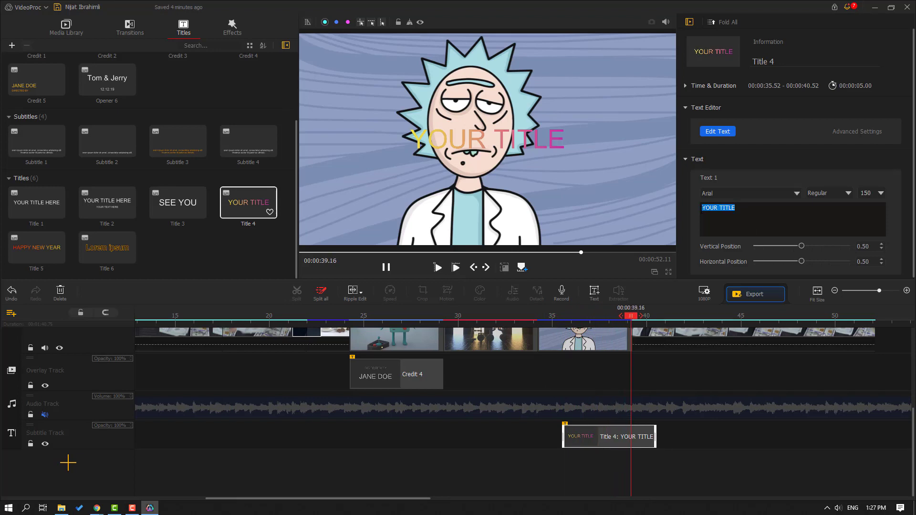
{"action": "type", "text": "RICK"}
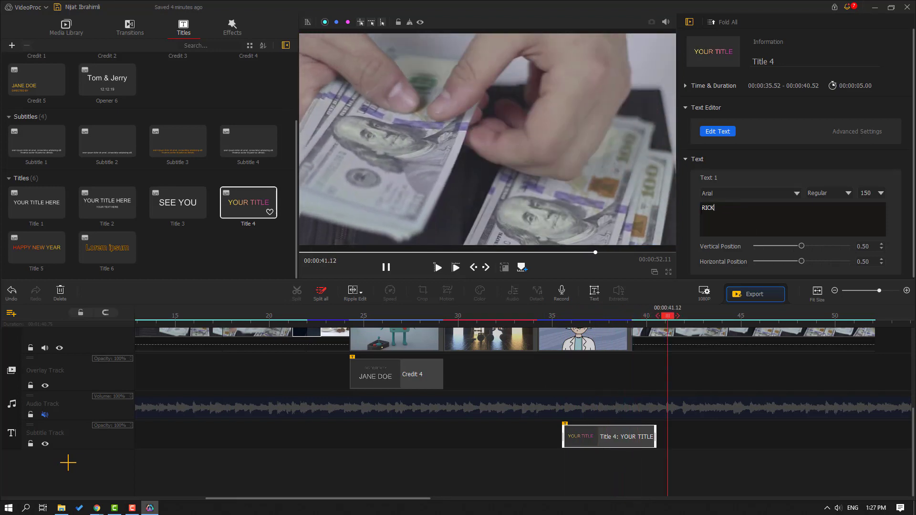
{"action": "left_click", "coordinate": [619, 315]}
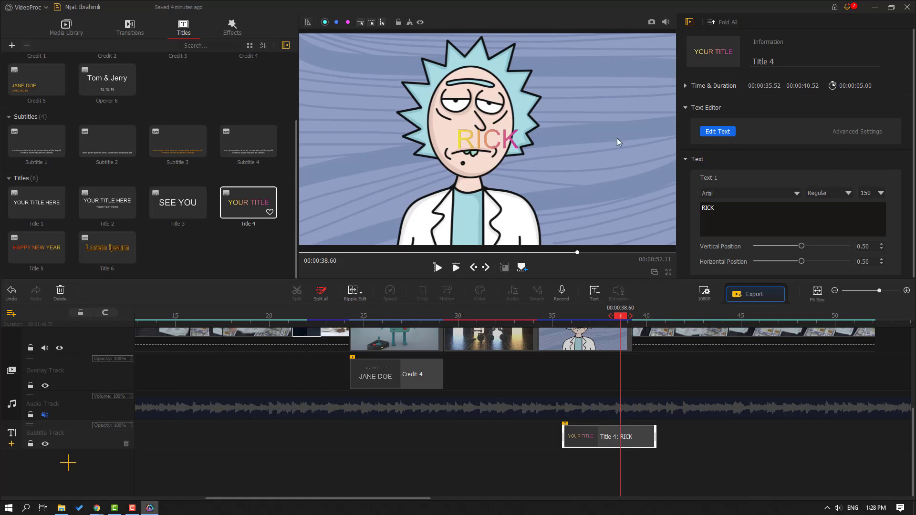
Set the RICK title's vertical position to 0.89 and horizontal position to 0.88, and preview it from its start.
{"action": "left_click_drag", "start_coordinate": [801, 247], "coordinate": [837, 262]}
{"action": "left_click", "coordinate": [599, 323]}
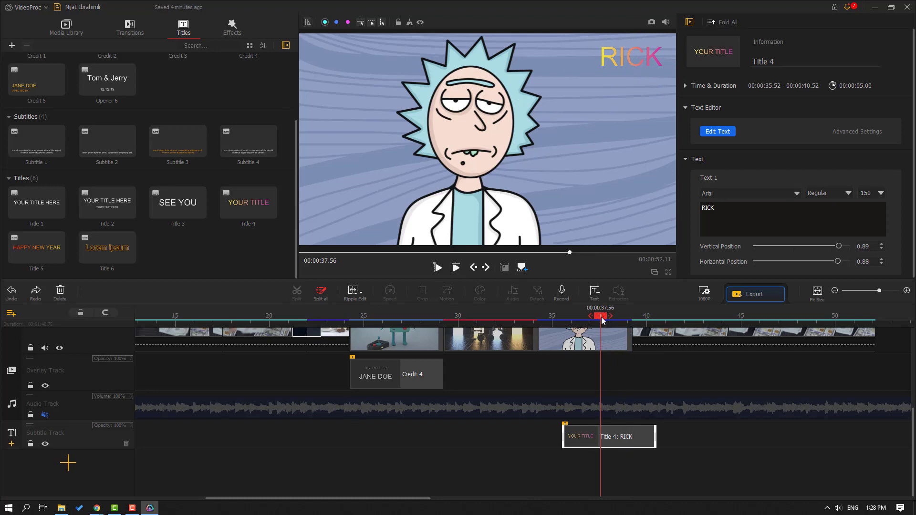
{"action": "left_click_drag", "start_coordinate": [602, 320], "coordinate": [549, 318]}
{"action": "left_click", "coordinate": [439, 268]}
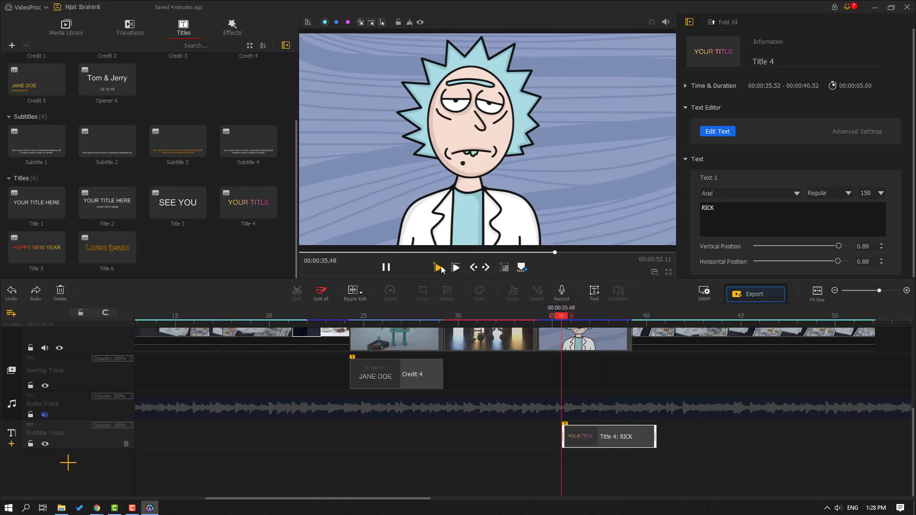
{"action": "left_click", "coordinate": [386, 267]}
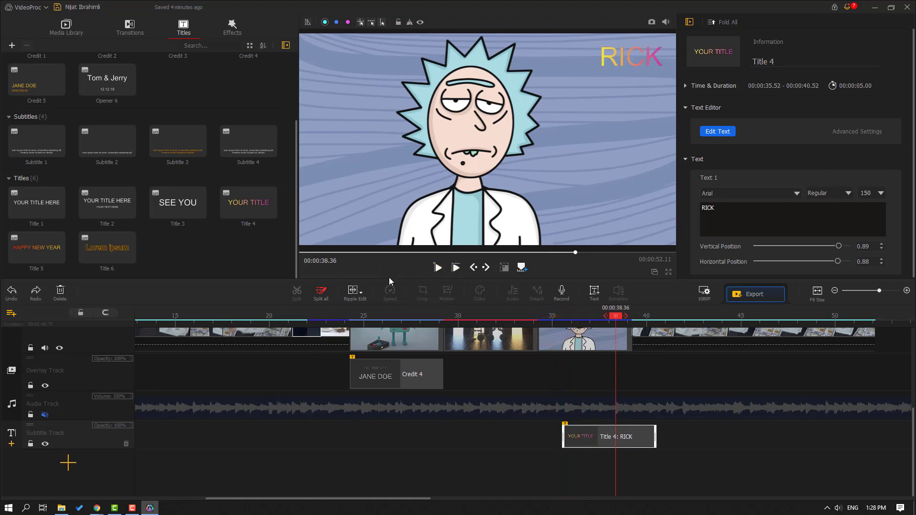
Add the Kaleidoscope effect on an effect track at 7.04 seconds, over the second smartphone clip, and preview it.
{"action": "left_click", "coordinate": [231, 27]}
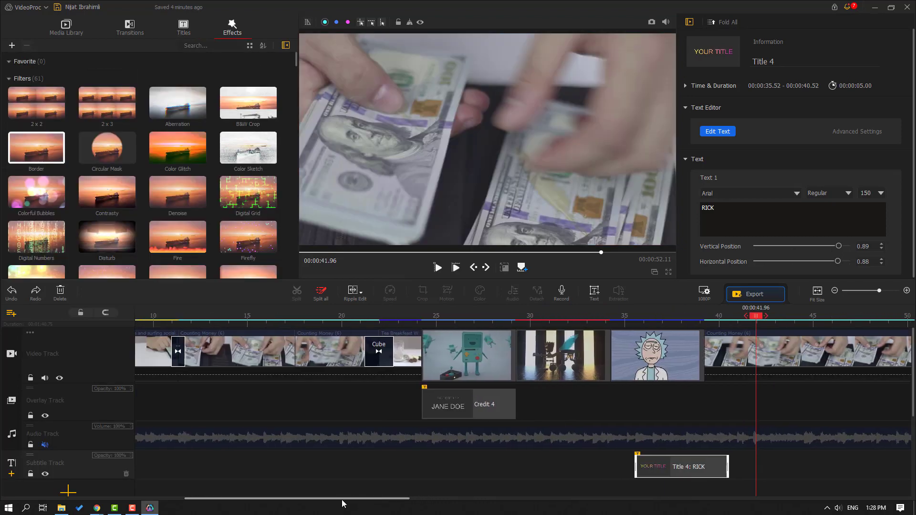
{"action": "scroll", "coordinate": [195, 238], "scroll_direction": "down", "scroll_amount": 3}
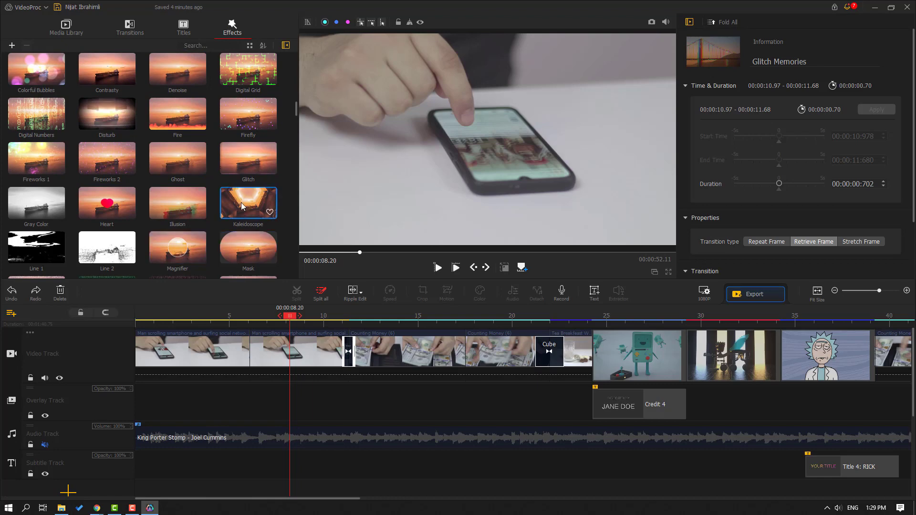
{"action": "left_click_drag", "start_coordinate": [245, 208], "coordinate": [285, 376]}
{"action": "left_click", "coordinate": [261, 317]}
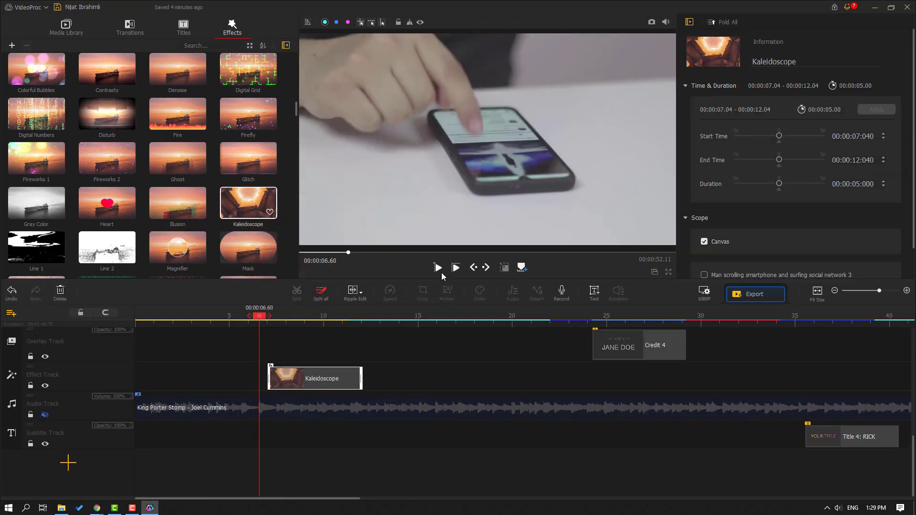
{"action": "left_click", "coordinate": [441, 272]}
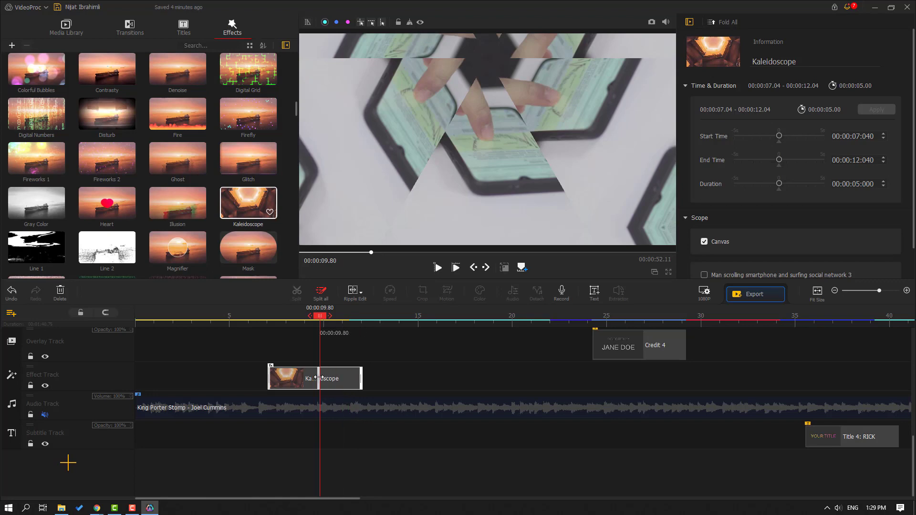
Trim the end of the Kaleidoscope effect to 9.80 seconds, giving it a 2.76-second duration, and preview it.
{"action": "left_click_drag", "start_coordinate": [362, 374], "coordinate": [320, 374]}
{"action": "left_click", "coordinate": [437, 269]}
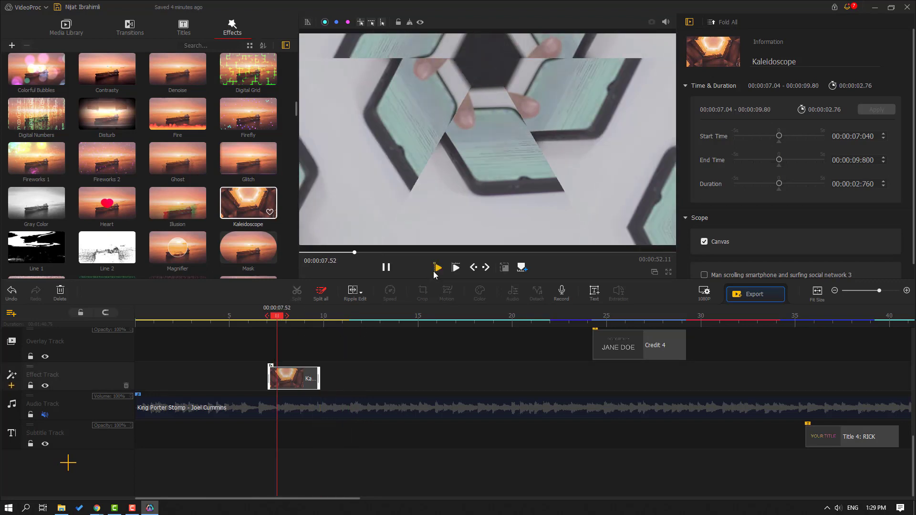
{"action": "left_click", "coordinate": [386, 267]}
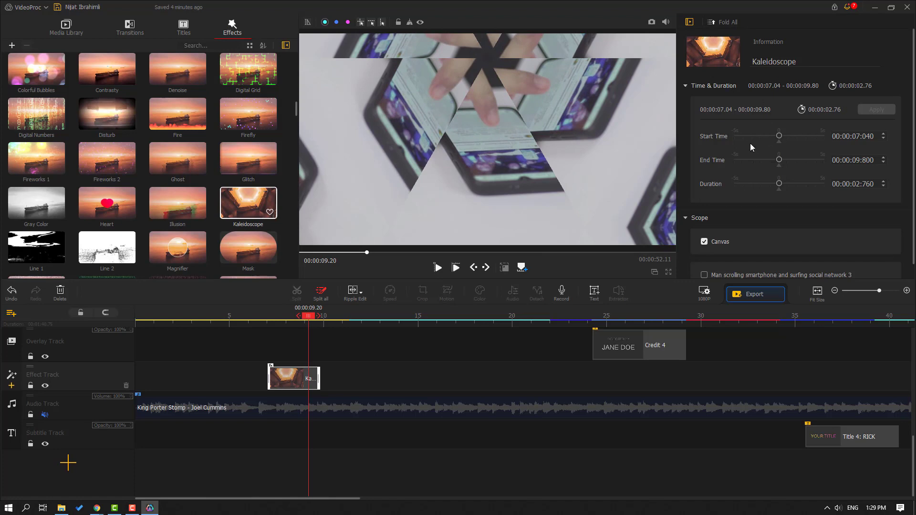
Add the Old TV 1 effect to the effect track at 11.96 seconds, over the money-counting clip, and preview it.
{"action": "left_click_drag", "start_coordinate": [783, 135], "coordinate": [792, 136]}
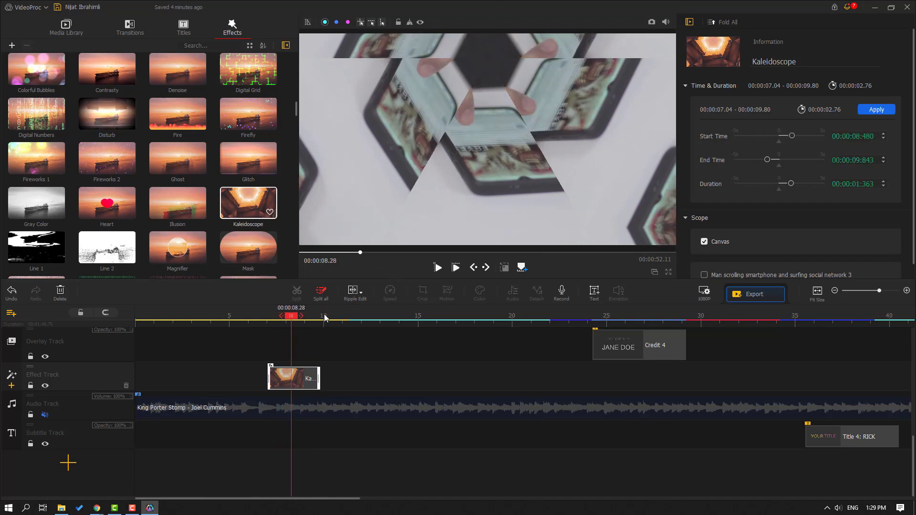
{"action": "left_click_drag", "start_coordinate": [293, 317], "coordinate": [360, 317]}
{"action": "scroll", "coordinate": [241, 243], "scroll_direction": "down", "scroll_amount": 2}
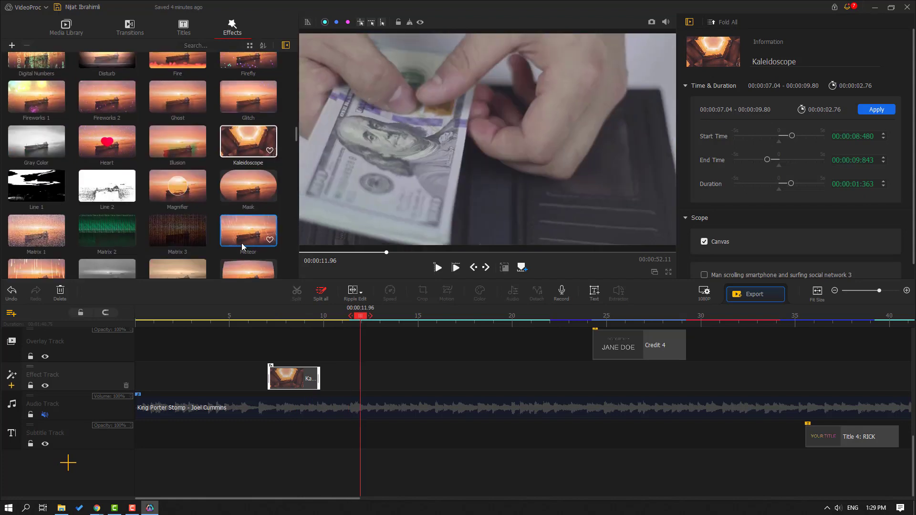
{"action": "scroll", "coordinate": [280, 211], "scroll_direction": "down", "scroll_amount": 3}
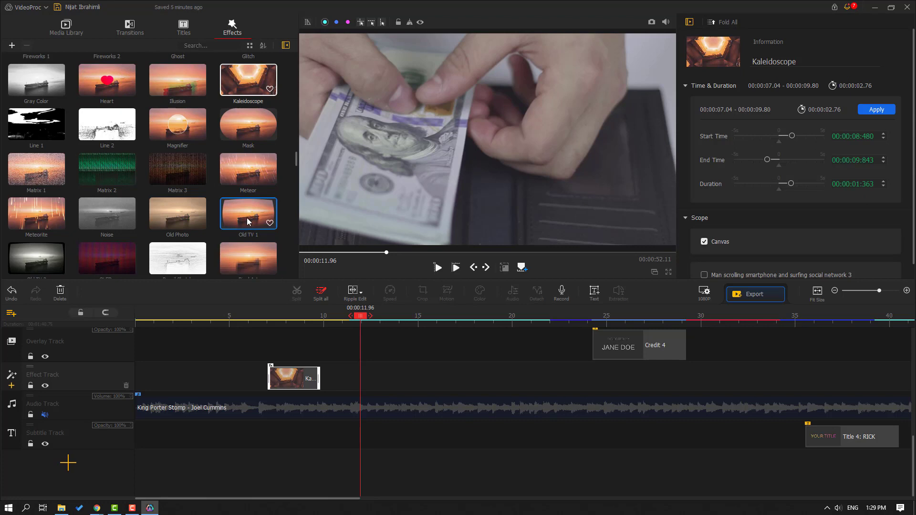
{"action": "left_click_drag", "start_coordinate": [257, 225], "coordinate": [370, 384]}
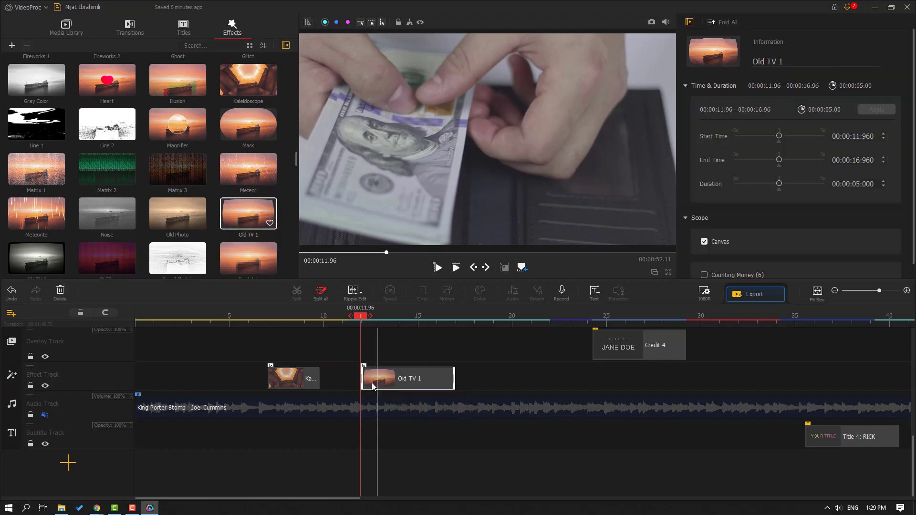
{"action": "left_click", "coordinate": [351, 330]}
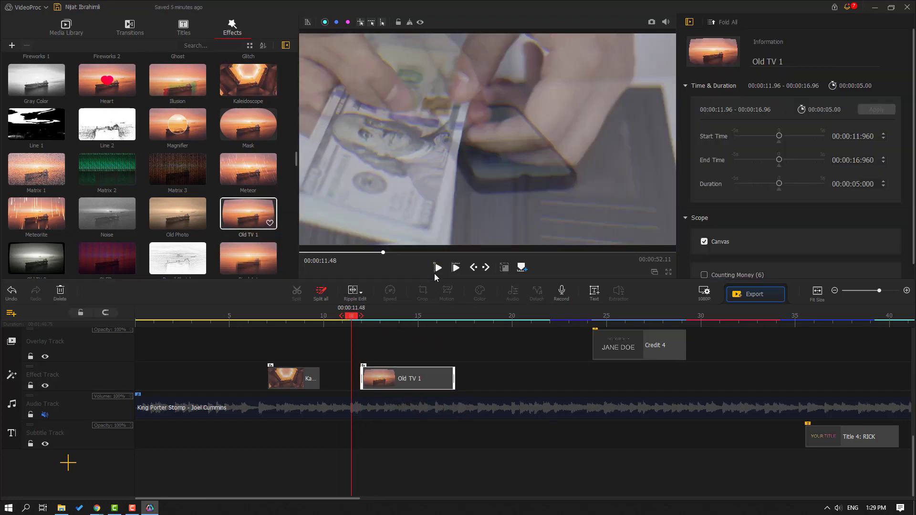
{"action": "left_click", "coordinate": [437, 270]}
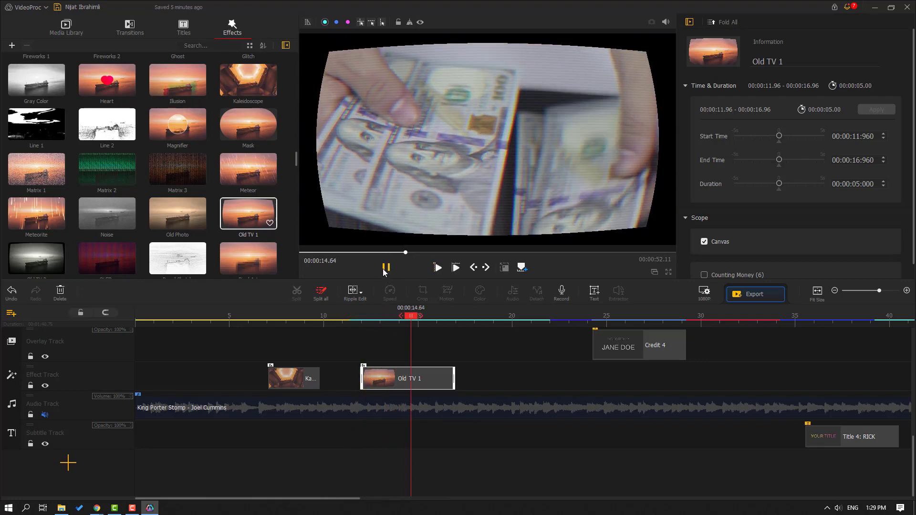
{"action": "left_click", "coordinate": [386, 267]}
Add the Snow 1 effect to the effect track at 18.32 seconds and preview it from just before its start.
{"action": "scroll", "coordinate": [96, 143], "scroll_direction": "down", "scroll_amount": 2}
{"action": "scroll", "coordinate": [184, 228], "scroll_direction": "down", "scroll_amount": 1}
{"action": "scroll", "coordinate": [262, 234], "scroll_direction": "up", "scroll_amount": 3}
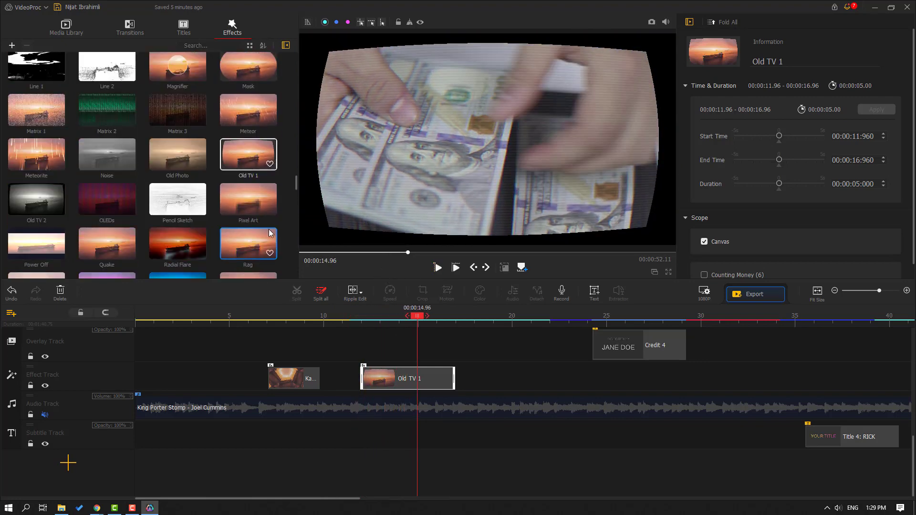
{"action": "scroll", "coordinate": [256, 223], "scroll_direction": "down", "scroll_amount": 2}
{"action": "scroll", "coordinate": [249, 224], "scroll_direction": "down", "scroll_amount": 4}
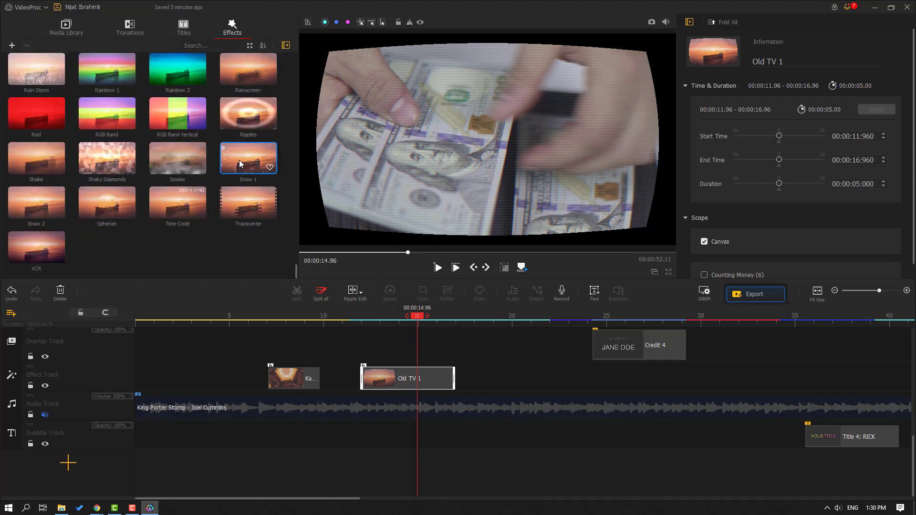
{"action": "left_click_drag", "start_coordinate": [239, 159], "coordinate": [491, 383]}
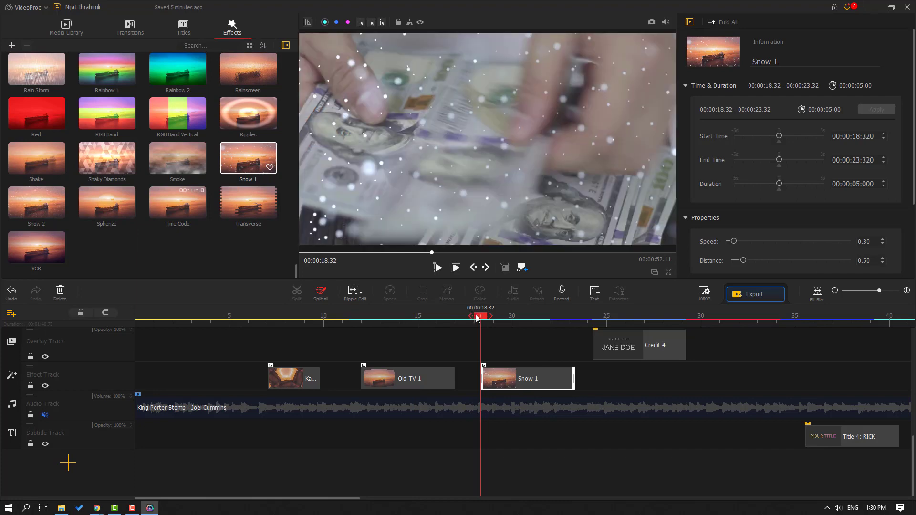
{"action": "left_click_drag", "start_coordinate": [471, 314], "coordinate": [465, 315]}
{"action": "left_click", "coordinate": [436, 268]}
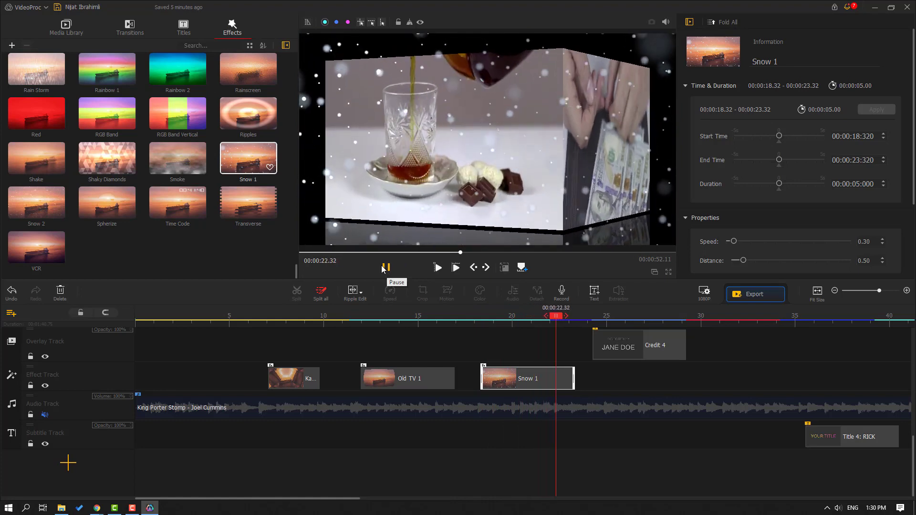
{"action": "left_click", "coordinate": [385, 268]}
{"action": "scroll", "coordinate": [458, 399], "scroll_direction": "down", "scroll_amount": 1, "text": "ctrl"}
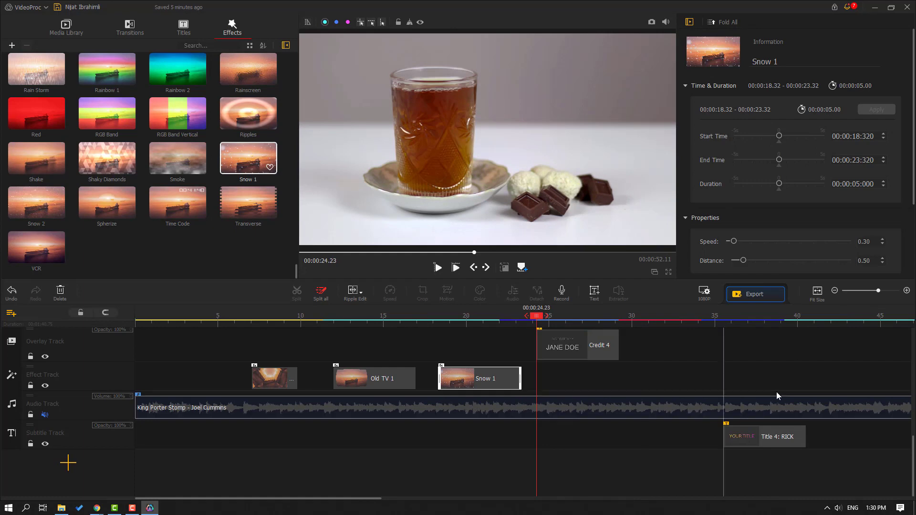
Open the export settings for the project and set the video quality level to 5.
{"action": "left_click", "coordinate": [751, 295]}
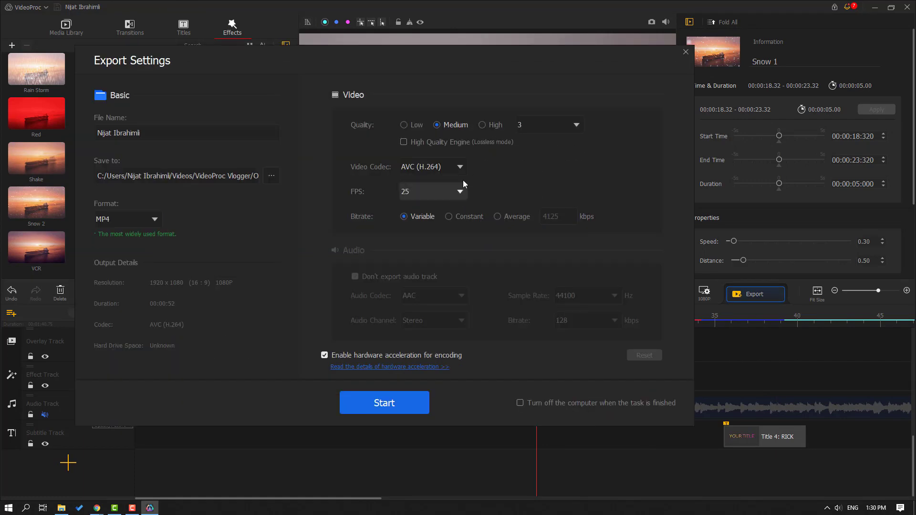
{"action": "left_click", "coordinate": [483, 125]}
{"action": "left_click", "coordinate": [574, 116]}
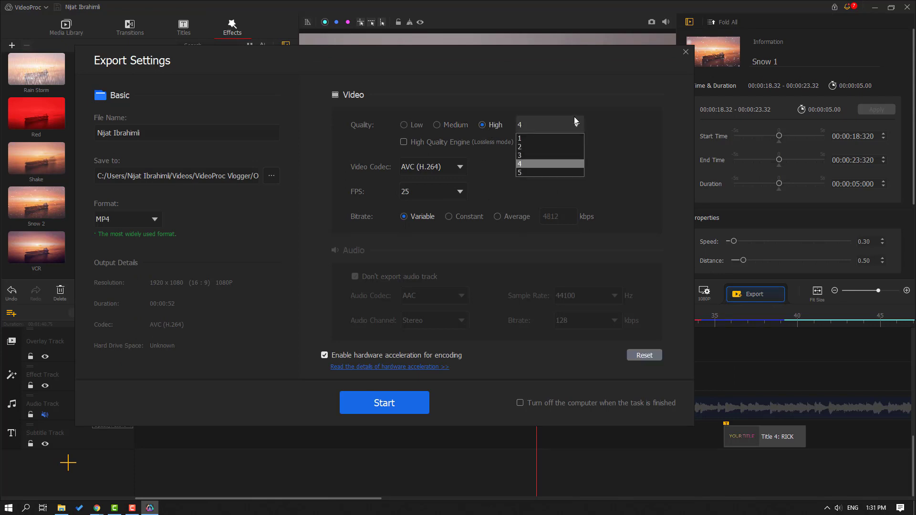
{"action": "left_click", "coordinate": [534, 174]}
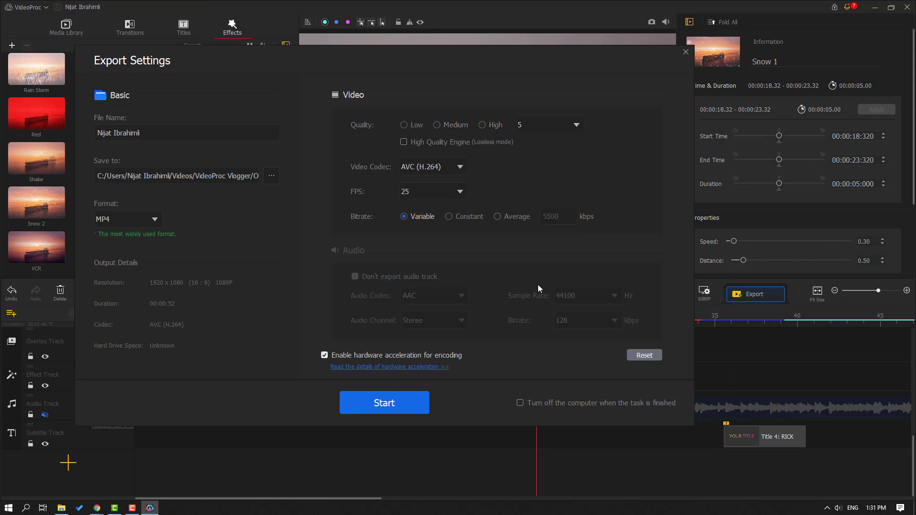
Keep AVC (H.264) as the export video codec and 25 as the frame rate.
{"action": "left_click", "coordinate": [460, 168]}
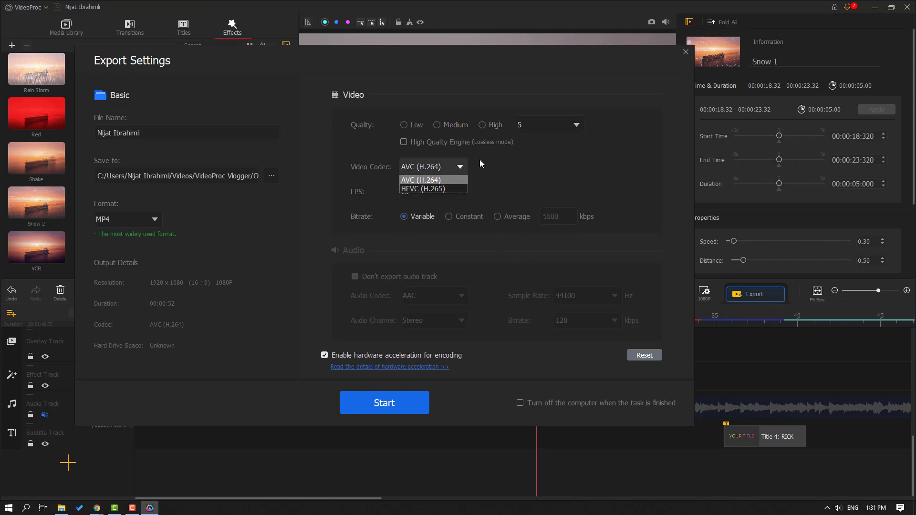
{"action": "left_click", "coordinate": [440, 180]}
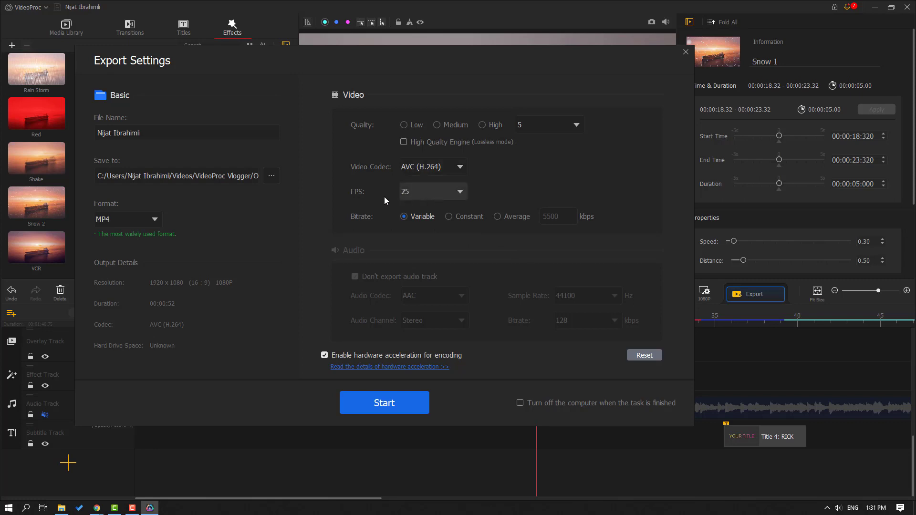
{"action": "left_click", "coordinate": [460, 191]}
{"action": "left_click", "coordinate": [519, 193]}
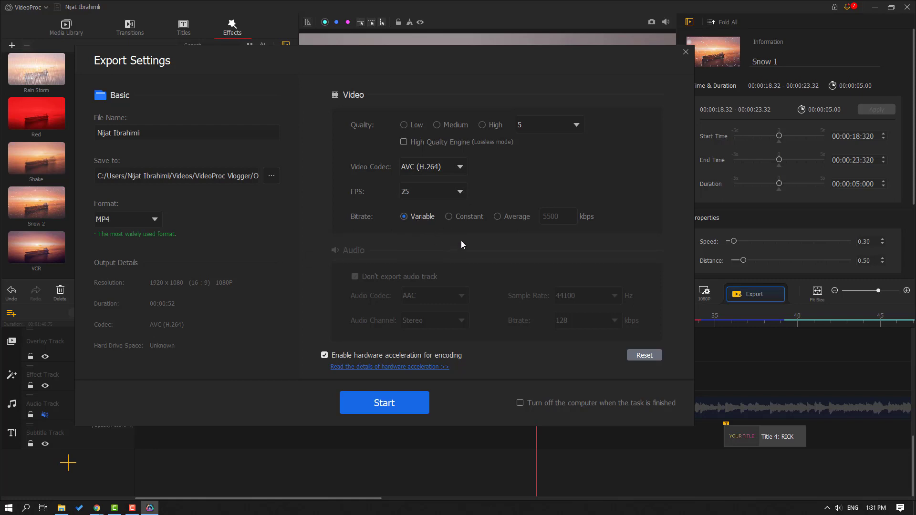
Name the export file RENDER_MY_YOUTUBE and choose the Desktop folder as its save location.
{"action": "left_click", "coordinate": [97, 133]}
{"action": "left_click", "coordinate": [271, 176]}
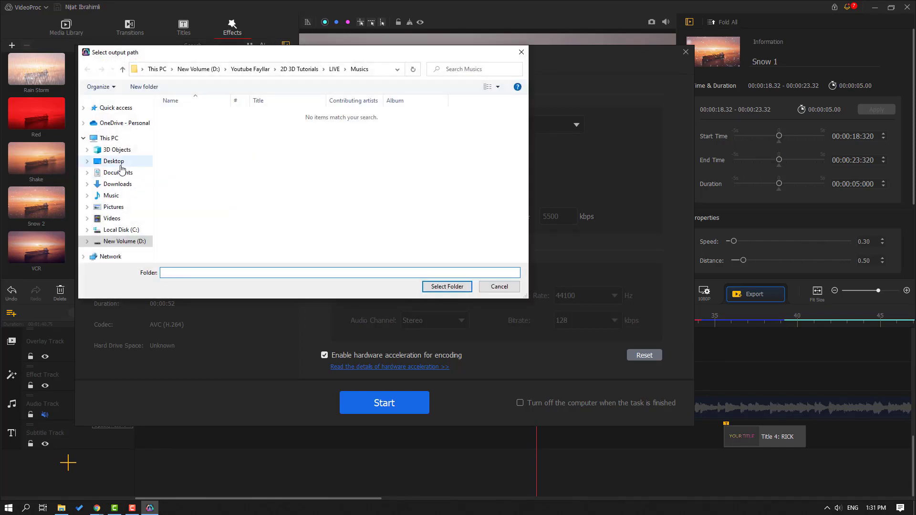
{"action": "left_click", "coordinate": [115, 161]}
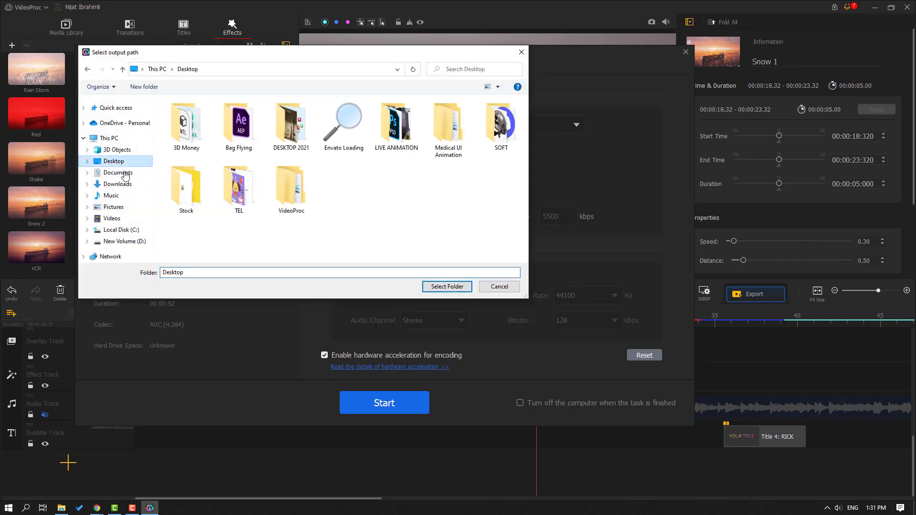
{"action": "left_click", "coordinate": [447, 287]}
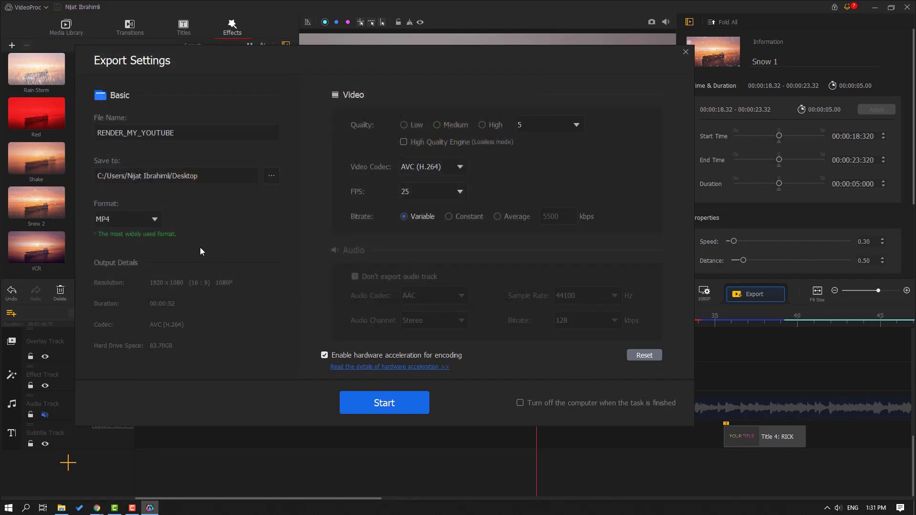
Keep the MP4 format, export the video, and play the finished RENDER_MY_YOUTUBE file from the Desktop folder.
{"action": "left_click", "coordinate": [154, 219]}
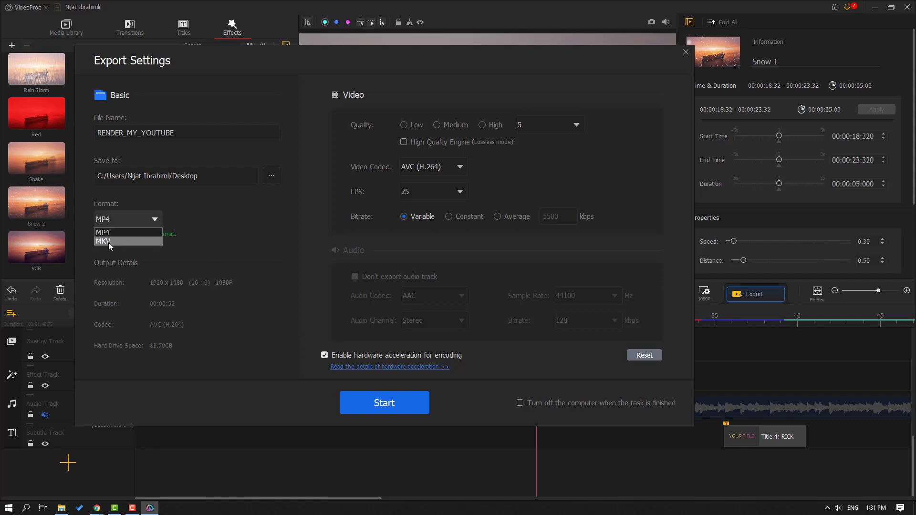
{"action": "left_click", "coordinate": [342, 318]}
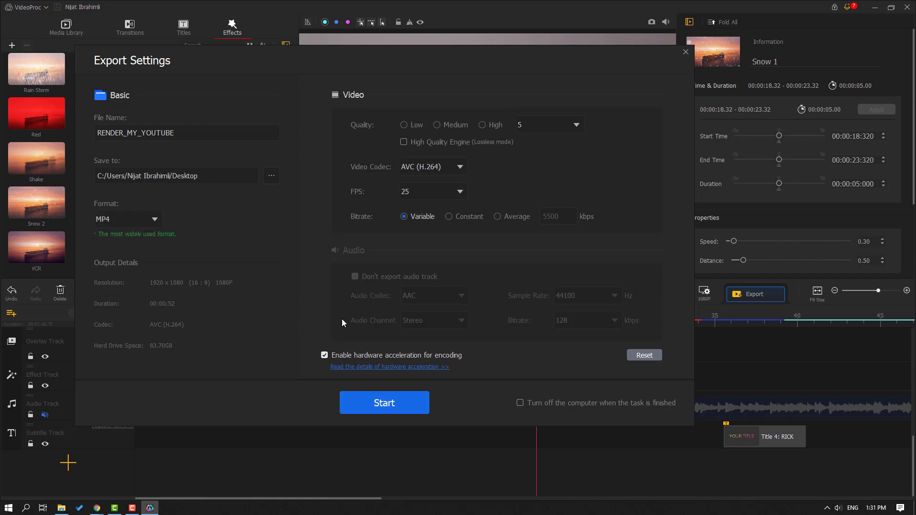
{"action": "left_click", "coordinate": [381, 403]}
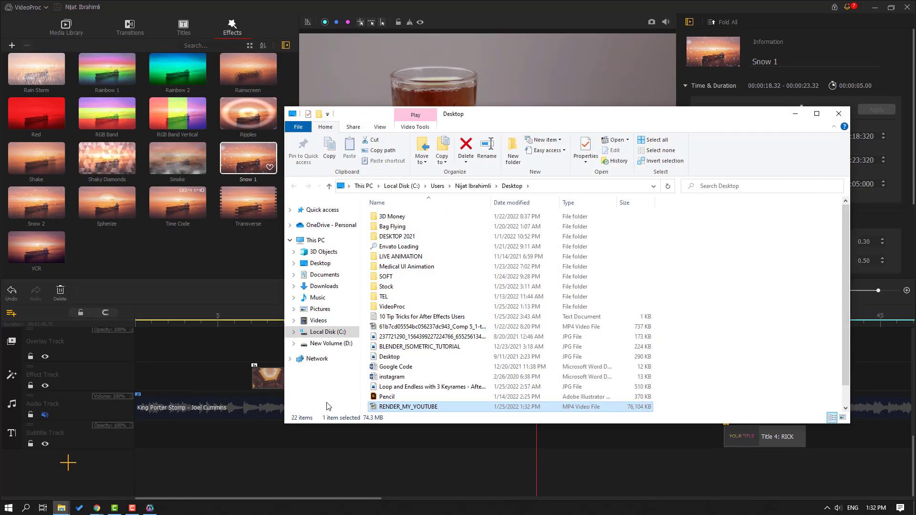
{"action": "double_click", "coordinate": [400, 407]}
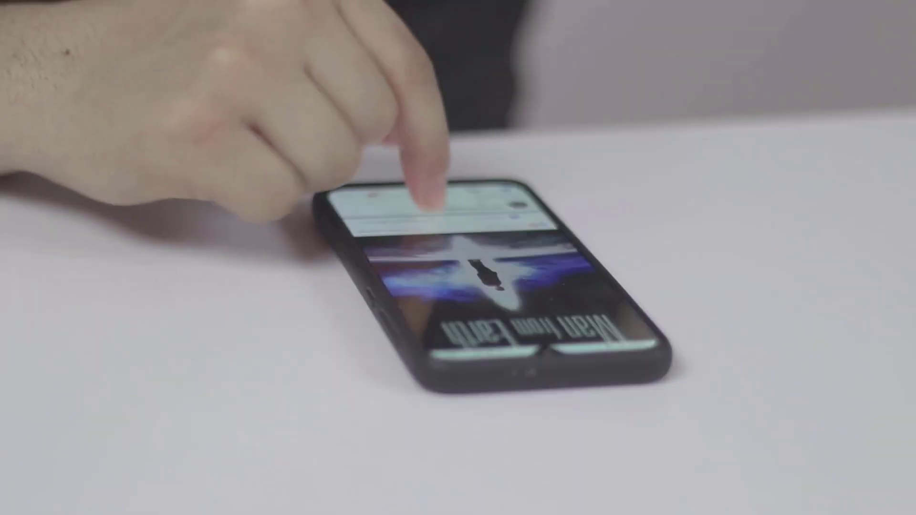